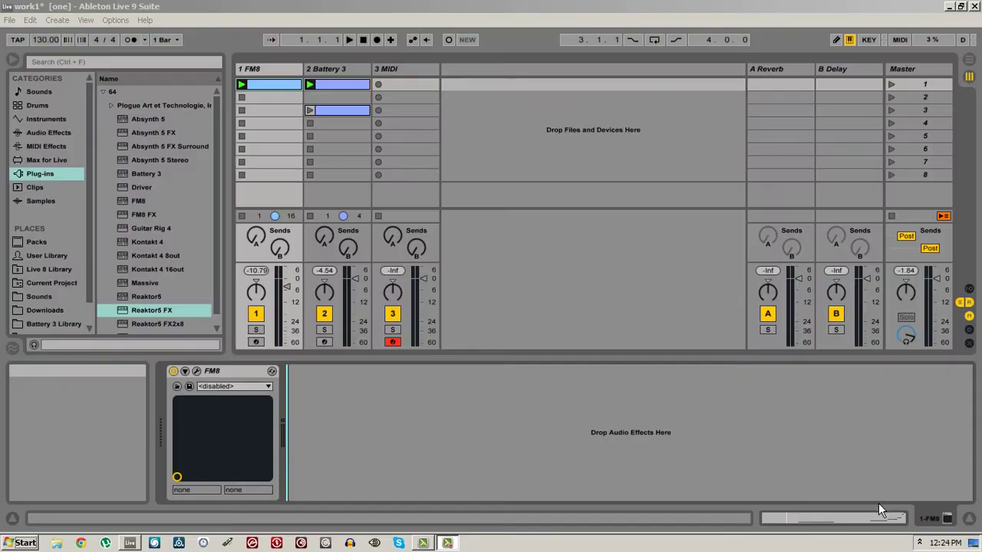
Step: Play scene 1, stop playback back at the start, and select the 1 FM8 track
left_click(489, 8)
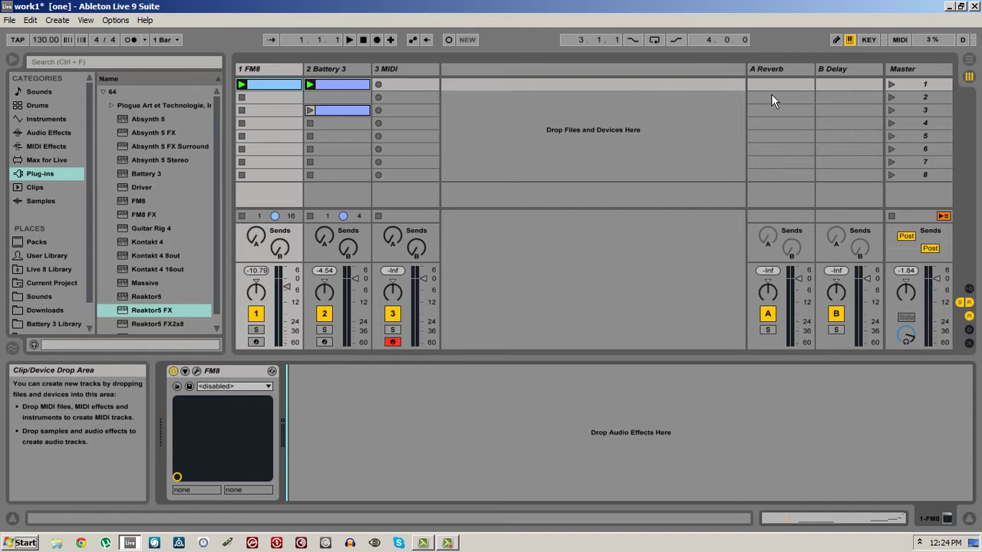
left_click(889, 86)
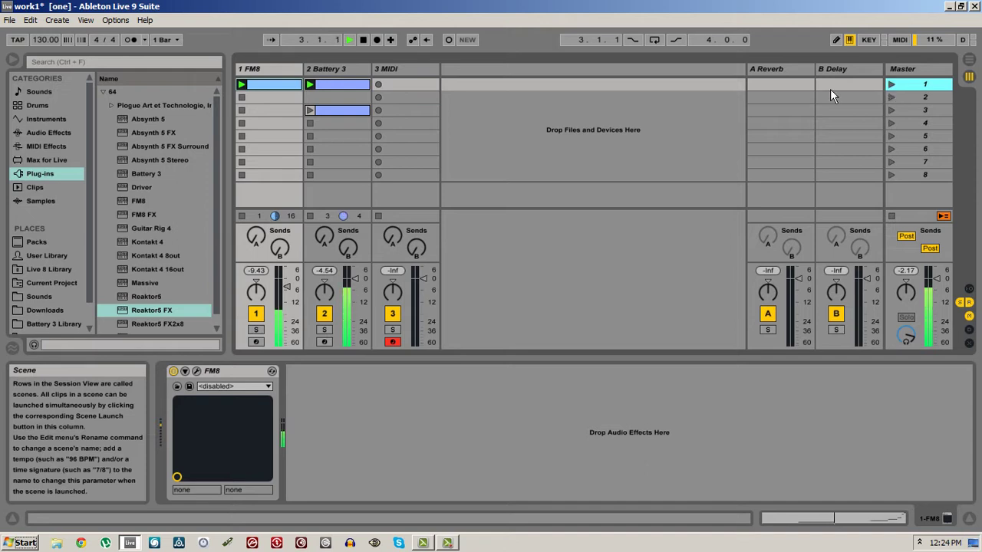
double_click(360, 39)
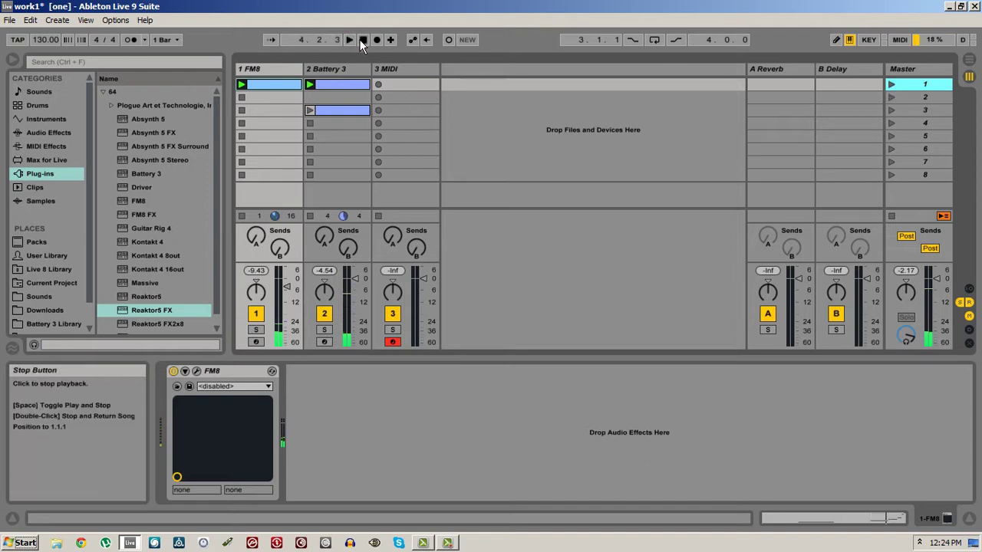
left_click(275, 68)
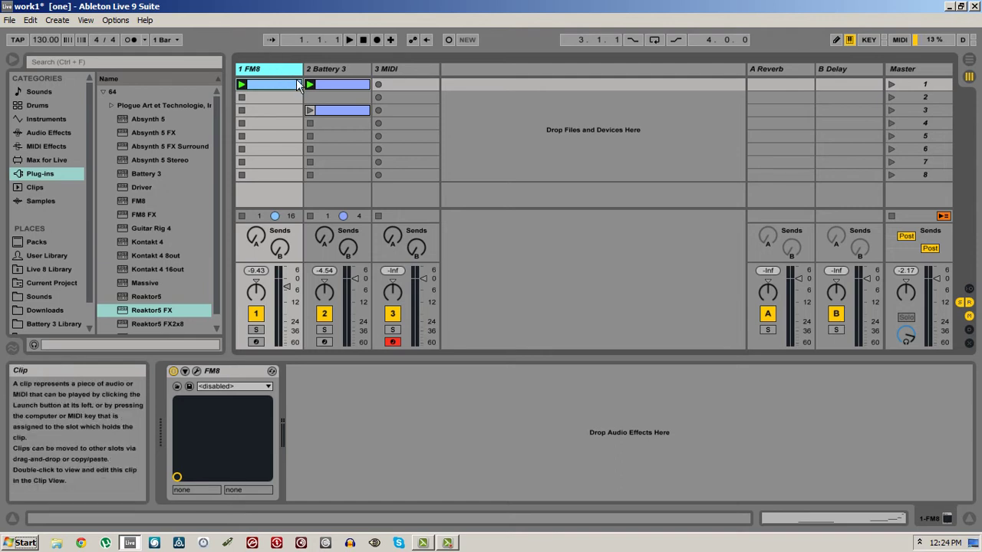
Step: Add Reaktor5 FX from the Plug-ins browser to the FM8 track's chain after FM8
left_click(155, 160)
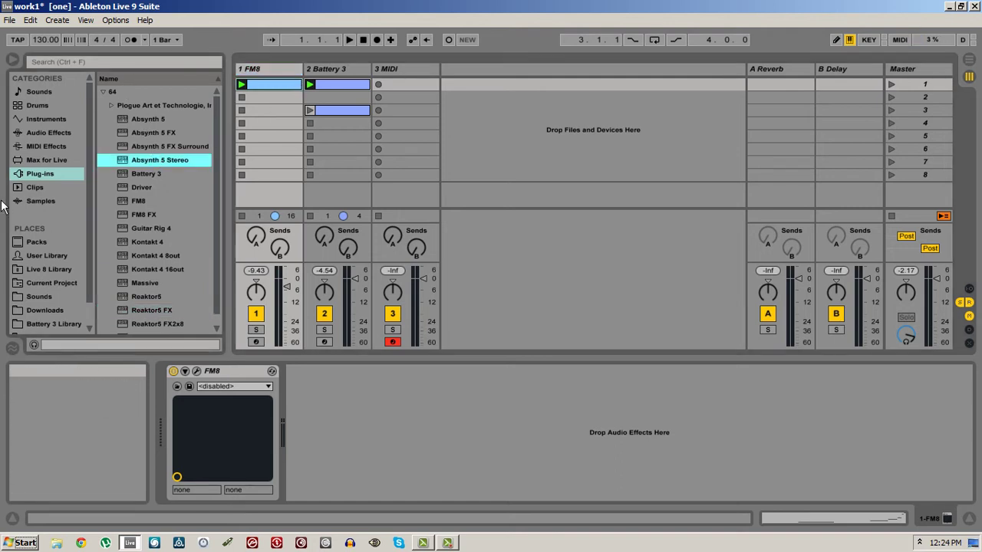
left_click(24, 178)
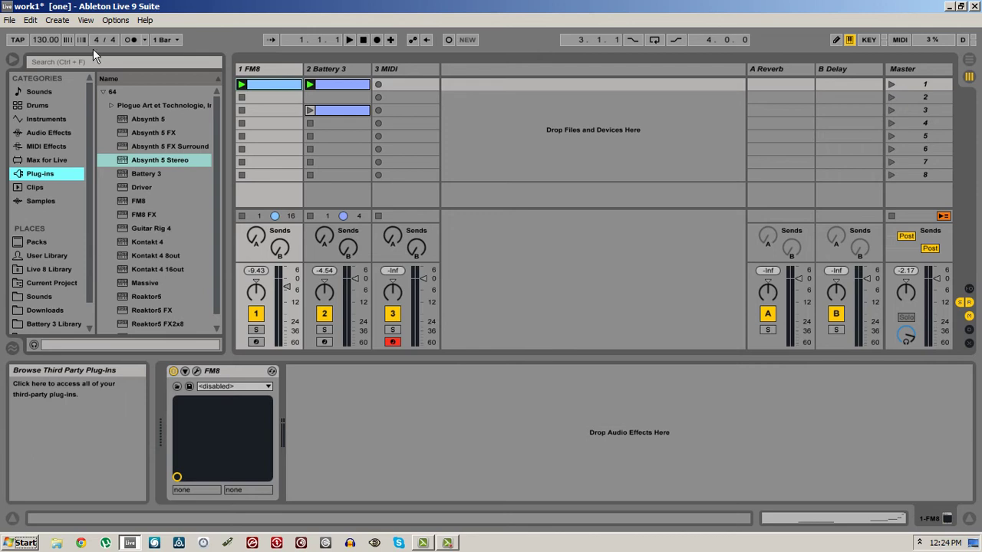
left_click(132, 310)
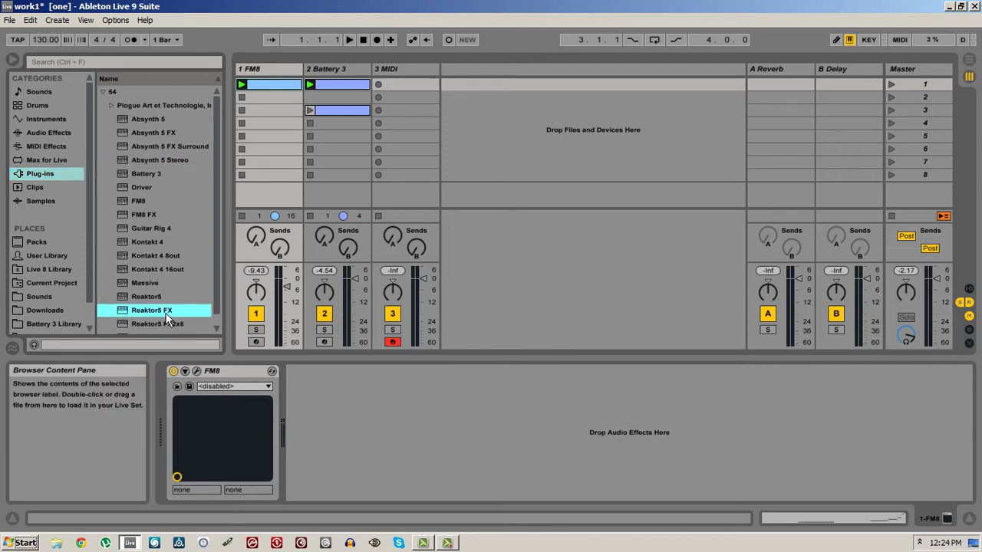
left_click_drag(168, 317, 356, 396)
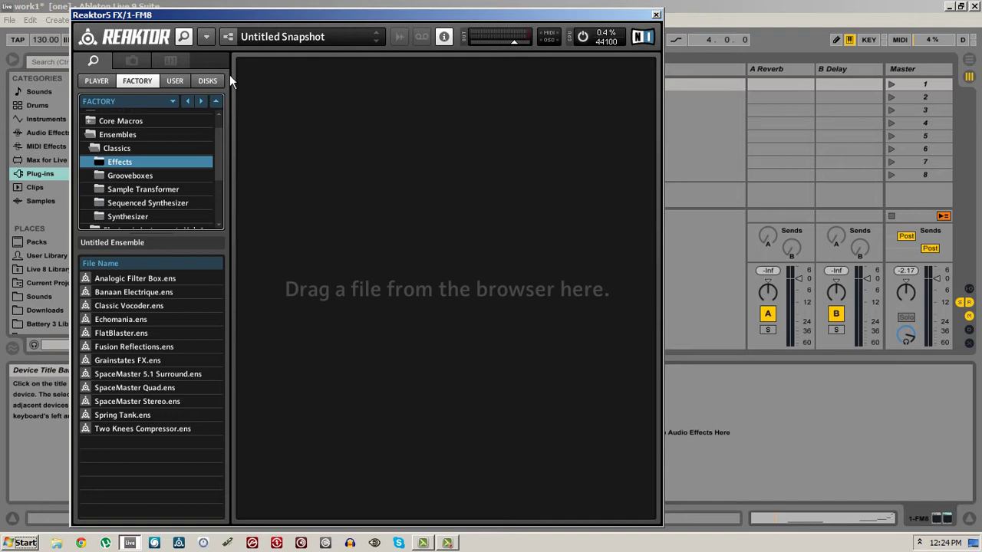
Step: Create a new empty ensemble with File > New Ensemble in Reaktor's menu
left_click(206, 38)
mouse_move(212, 55)
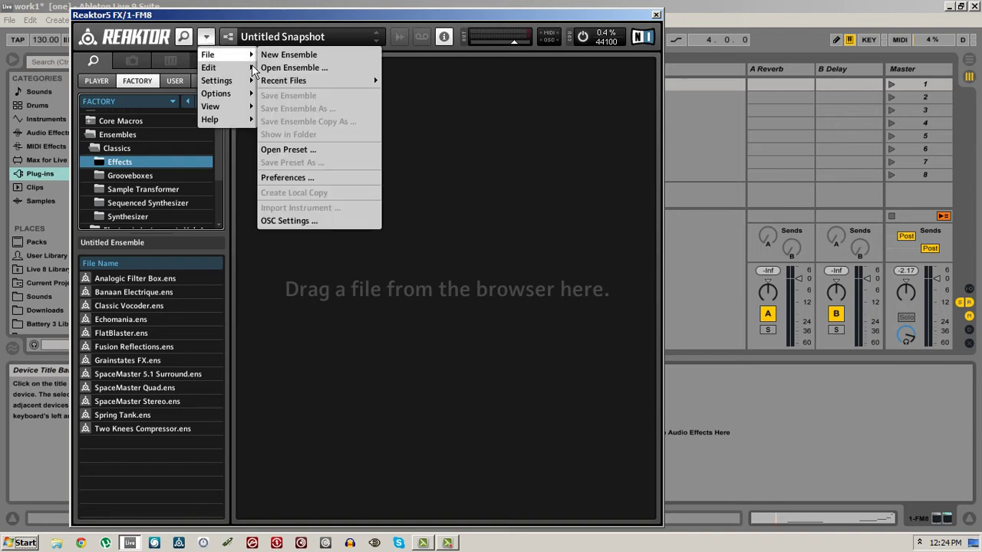
left_click(290, 55)
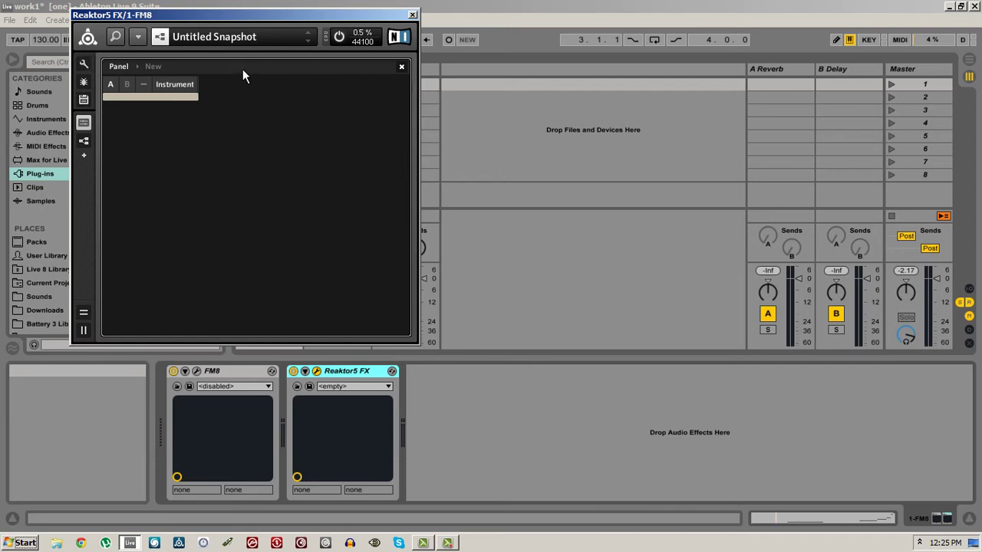
Step: Bring up Reaktor's Preferences from the File menu
left_click(137, 40)
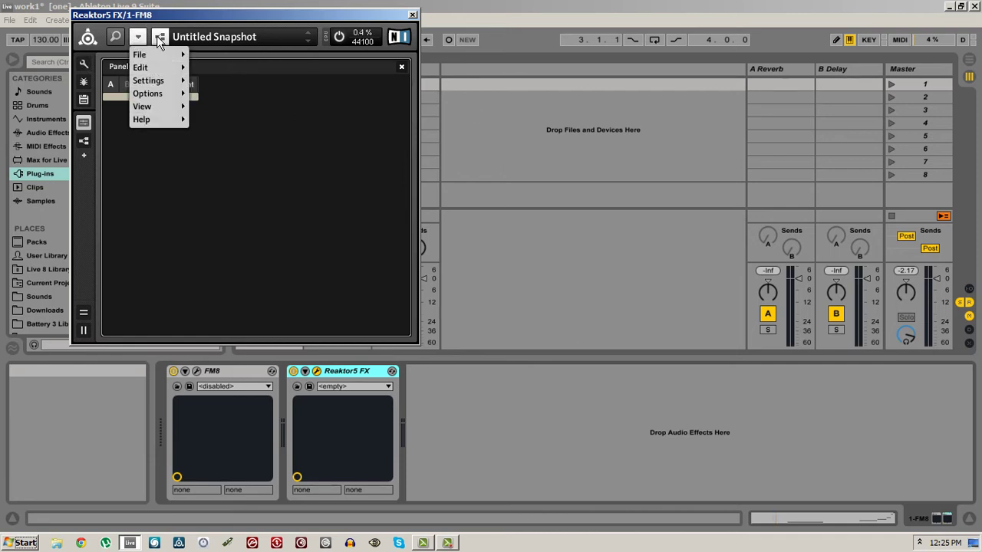
mouse_move(157, 54)
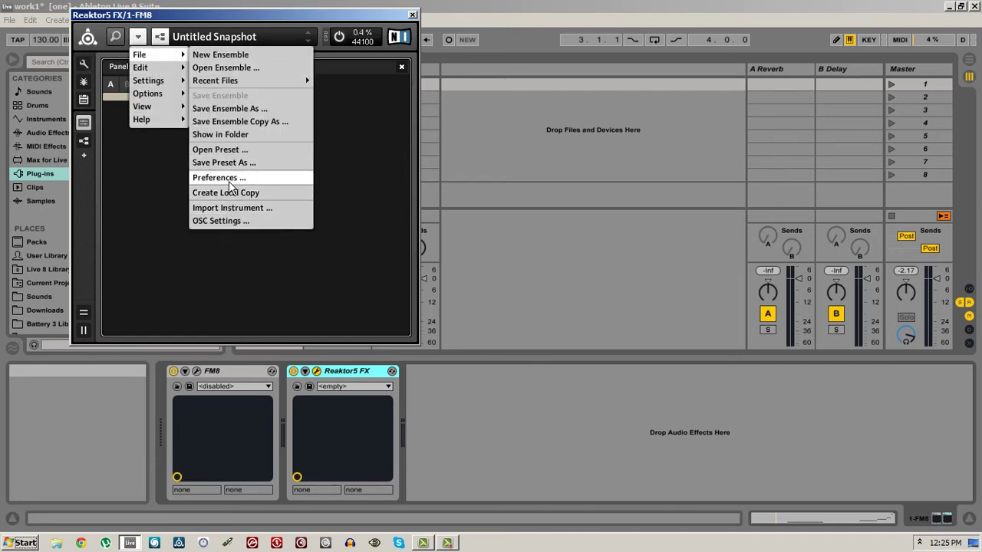
left_click(229, 179)
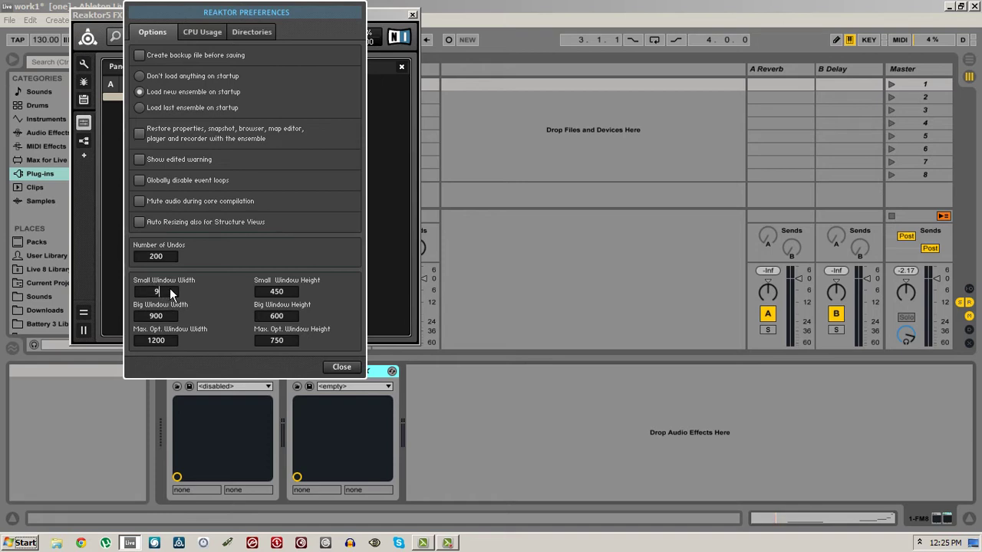
Step: Set the small window height to 768, close Preferences, and reopen the Reaktor window
left_click(292, 297)
type("768")
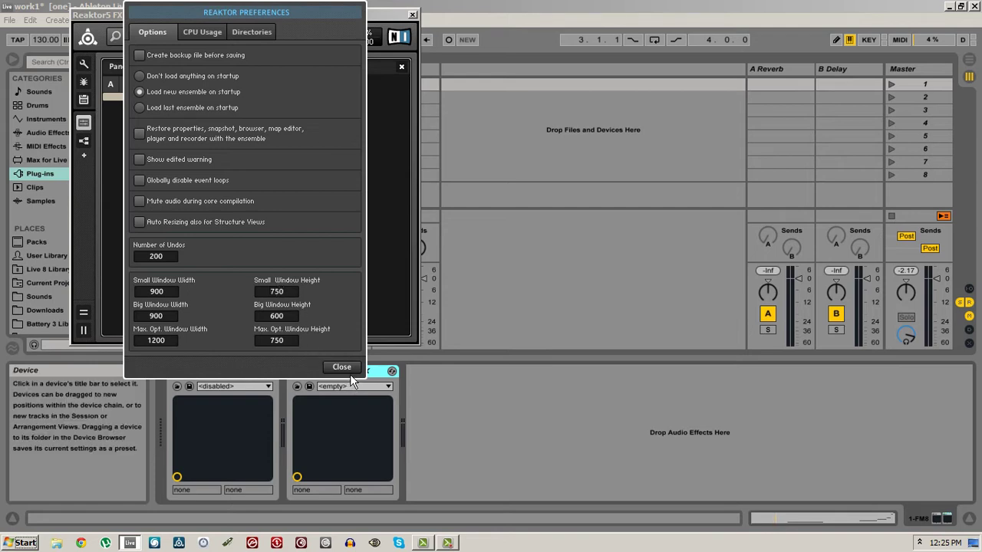
left_click(347, 368)
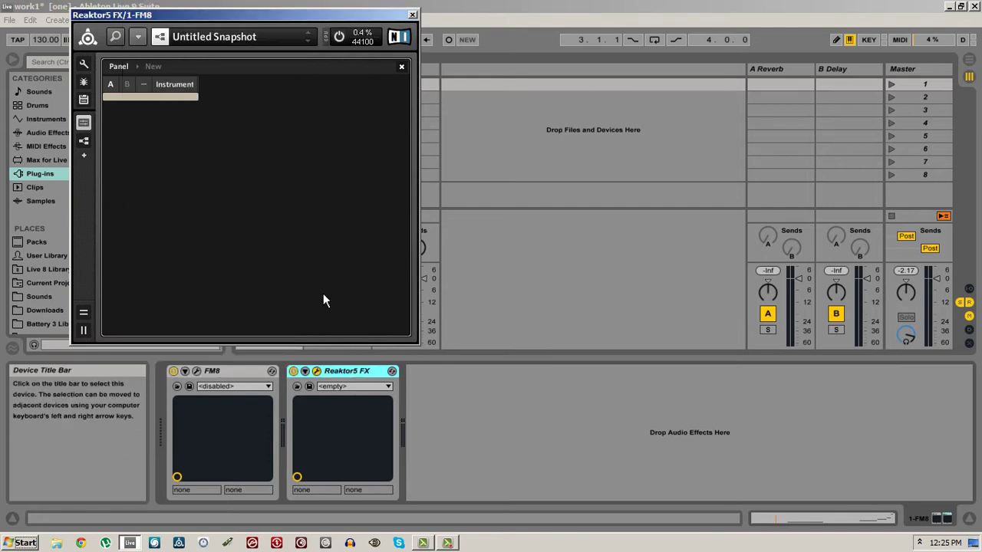
left_click(413, 14)
left_click(317, 371)
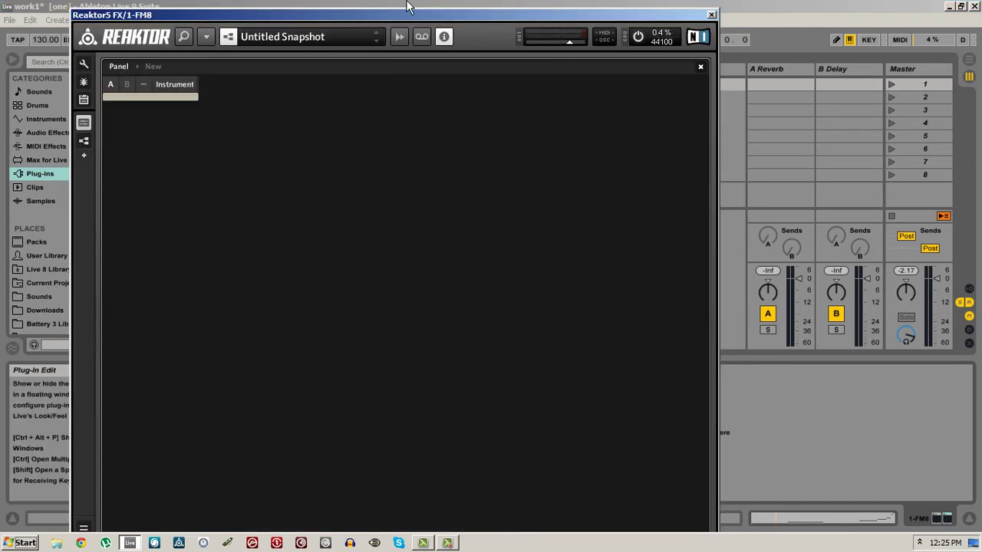
left_click_drag(402, 12, 422, 10)
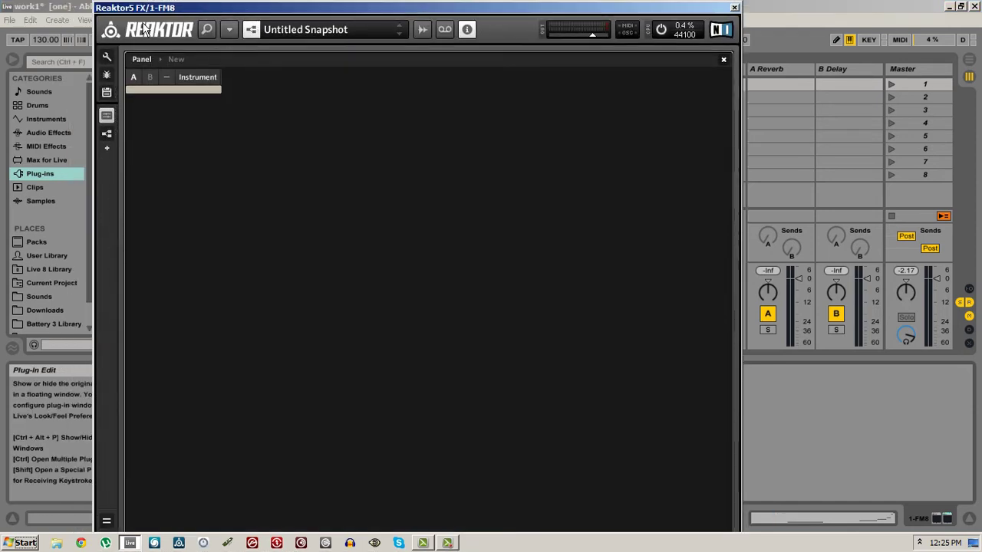
Step: Revisit Preferences, then reopen the Reaktor window at its new 900-pixel-wide size
left_click(228, 30)
mouse_move(232, 48)
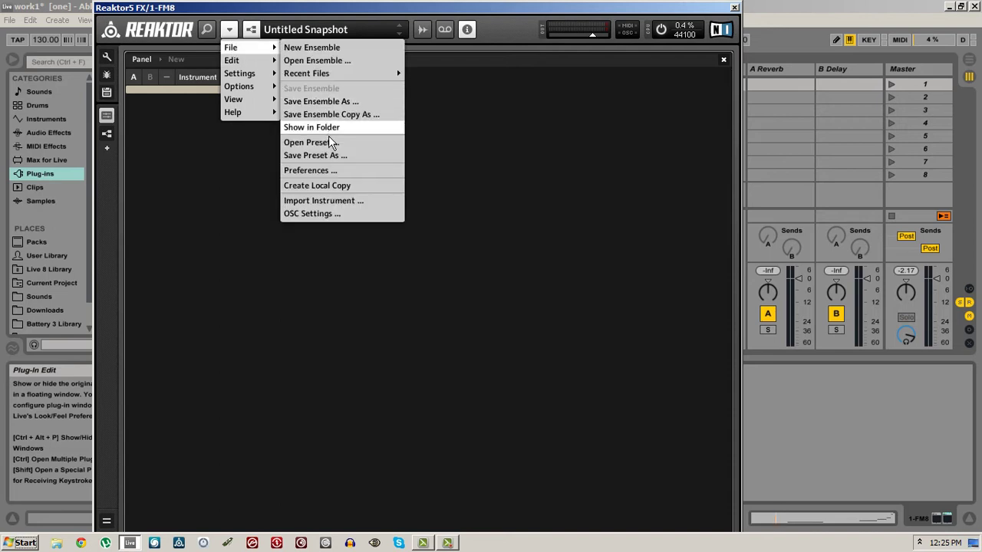
left_click(310, 171)
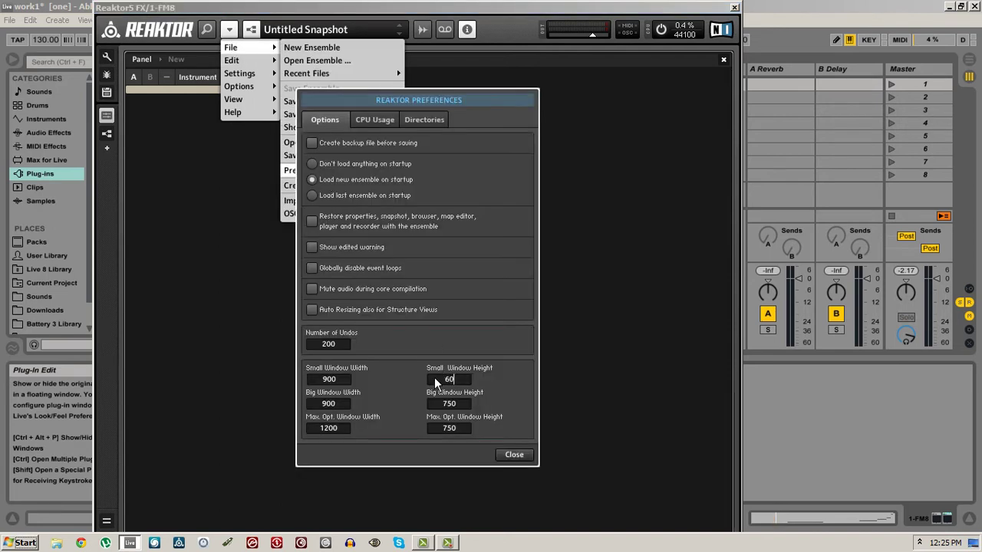
left_click(511, 455)
left_click(735, 9)
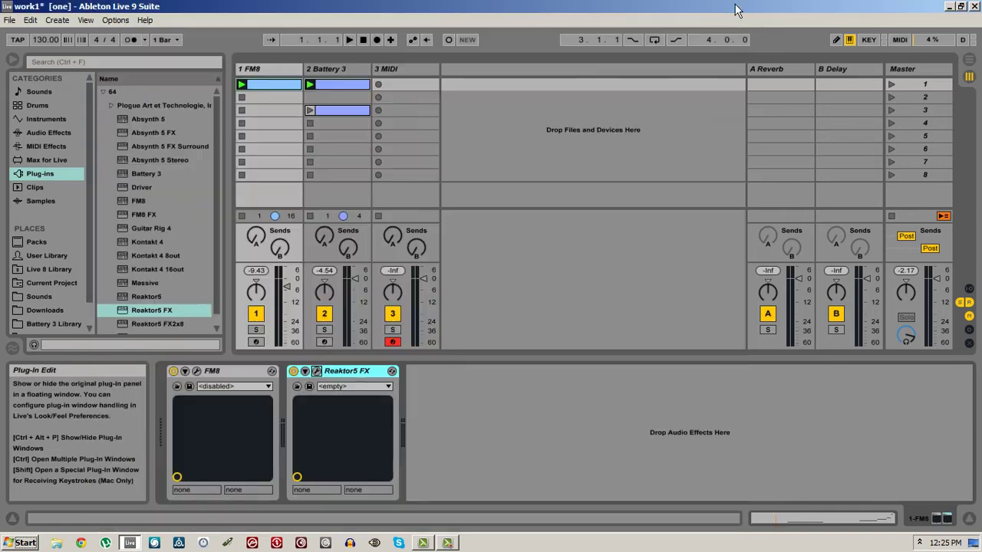
left_click(317, 371)
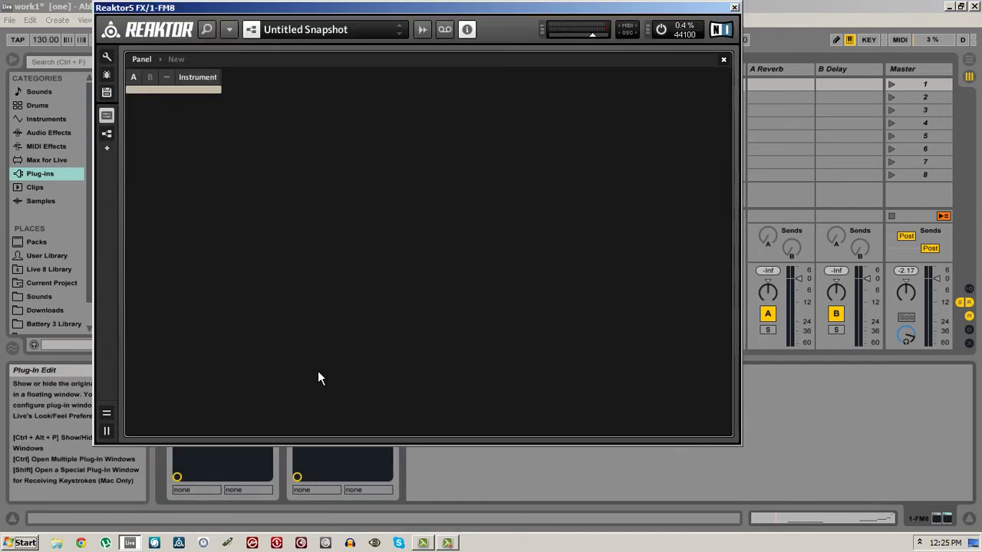
Step: In Structure view, delete the Instrument module and move the Out modules far right
left_click(171, 59)
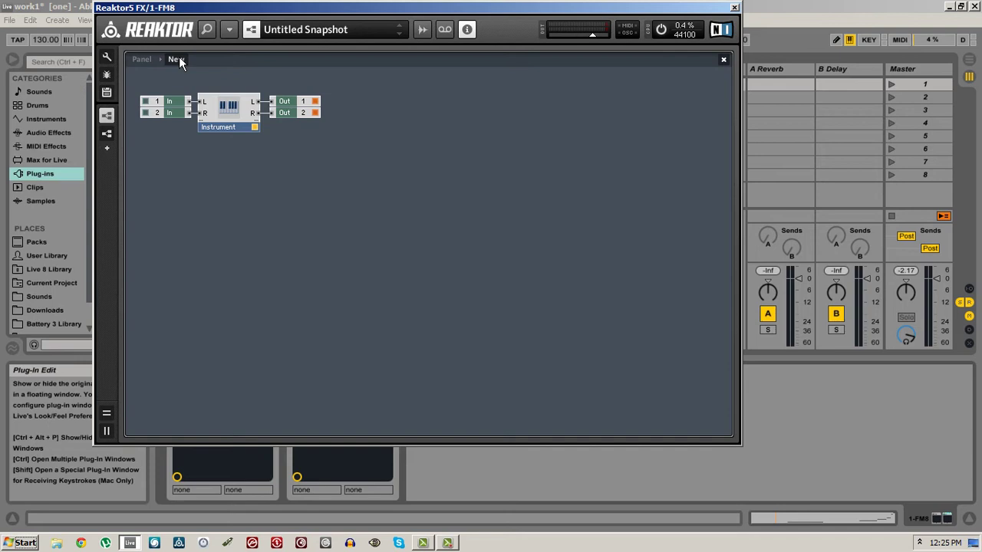
left_click(227, 127)
key("Delete")
left_click_drag(243, 94, 663, 112)
left_click(583, 115)
Step: Show the Instrument > Effects list from the empty structure canvas's context menu
right_click(190, 148)
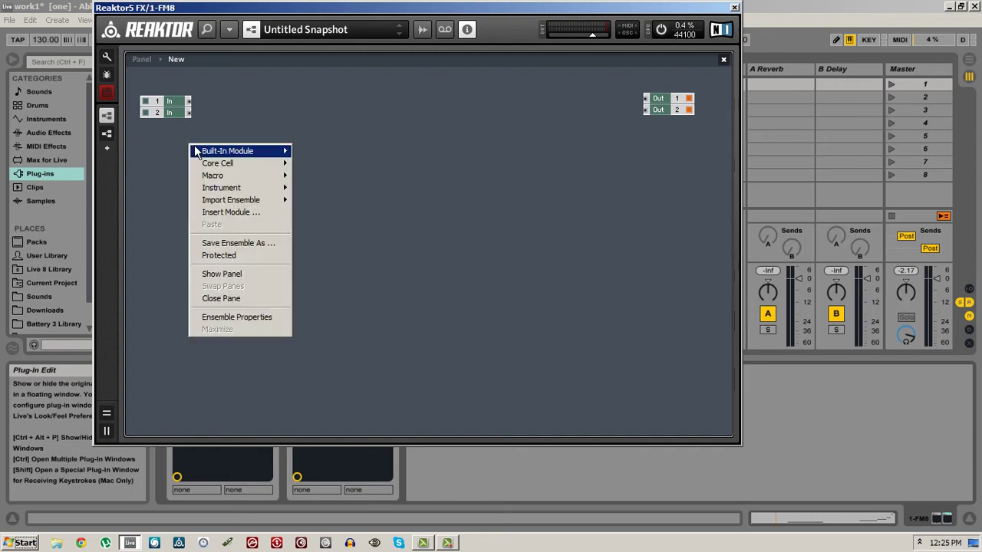
mouse_move(230, 151)
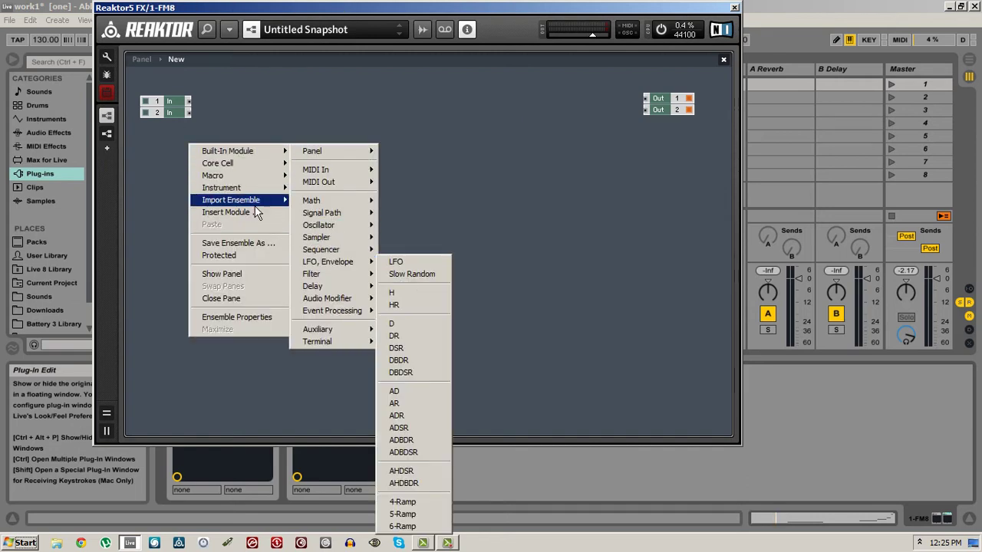
mouse_move(321, 209)
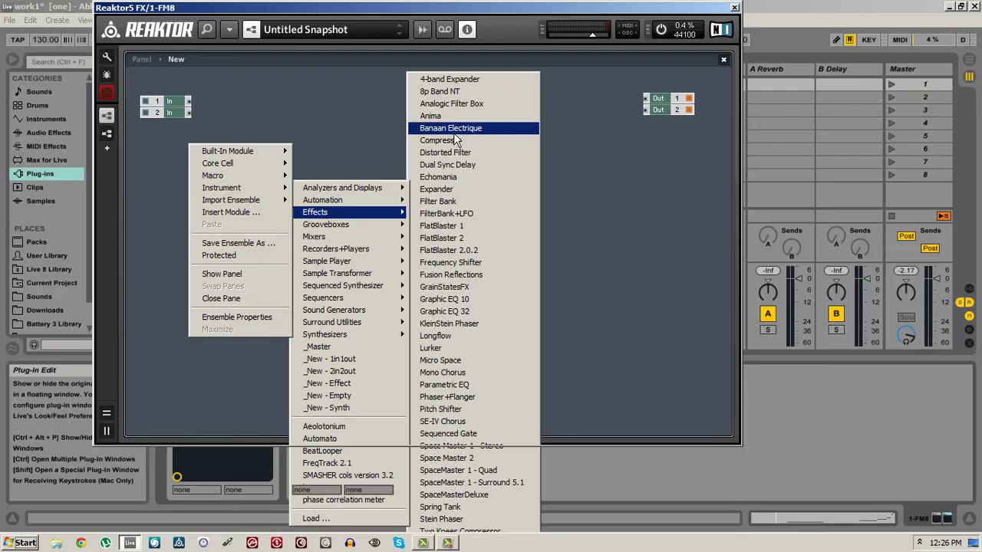
Step: Insert Banaan Electrique and connect In 1/2 to its L/R inputs
left_click(454, 129)
left_click_drag(213, 163, 236, 112)
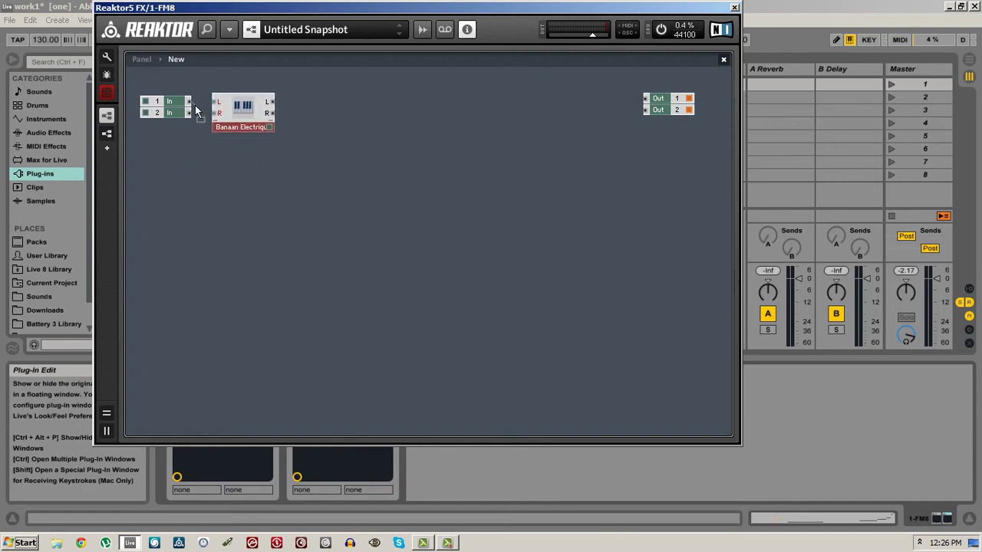
left_click_drag(217, 113, 187, 114)
left_click_drag(353, 7, 382, 56)
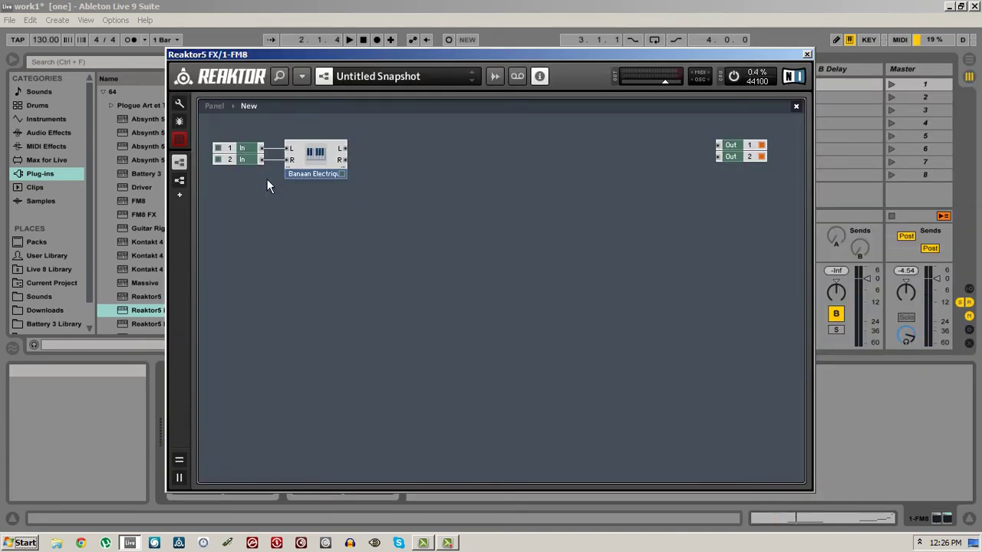
Step: Connect Banaan Electrique's outputs to Out 1/2, align the modules, and start playback
left_click_drag(345, 148, 725, 157)
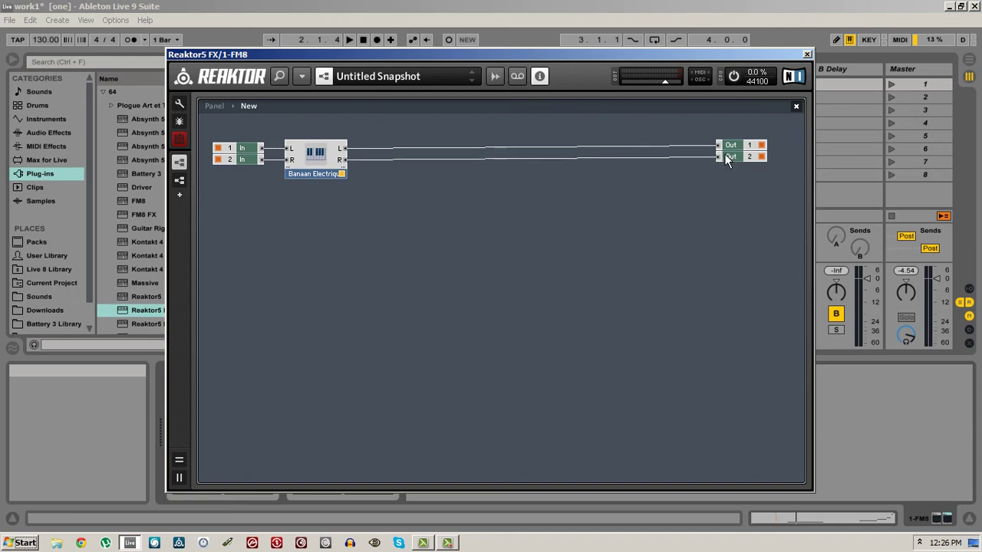
left_click(242, 150)
left_click(311, 171, "shift")
left_click_drag(312, 171, 311, 167)
left_click(360, 209)
key("space")
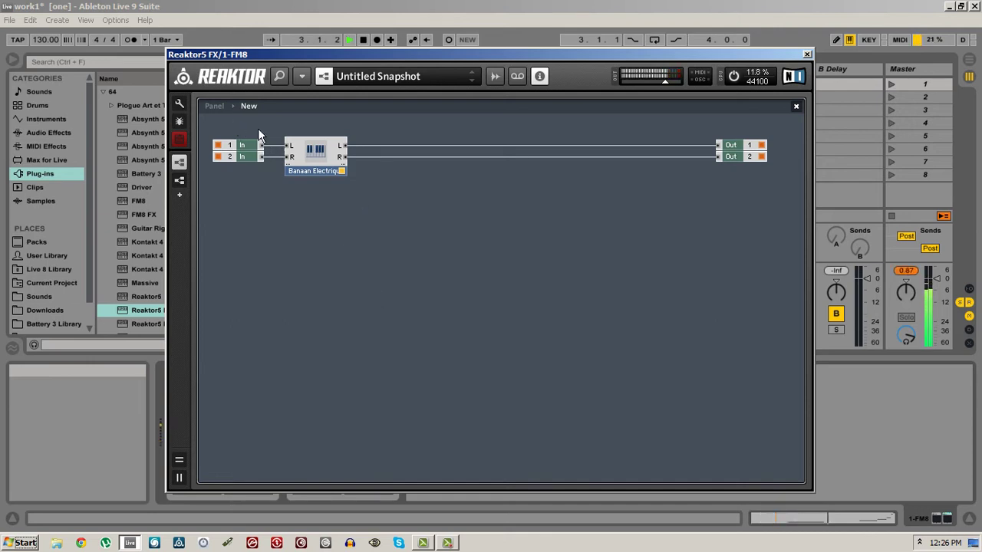
Step: Show Banaan Electrique's control panel and move the Reaktor window higher
left_click(212, 107)
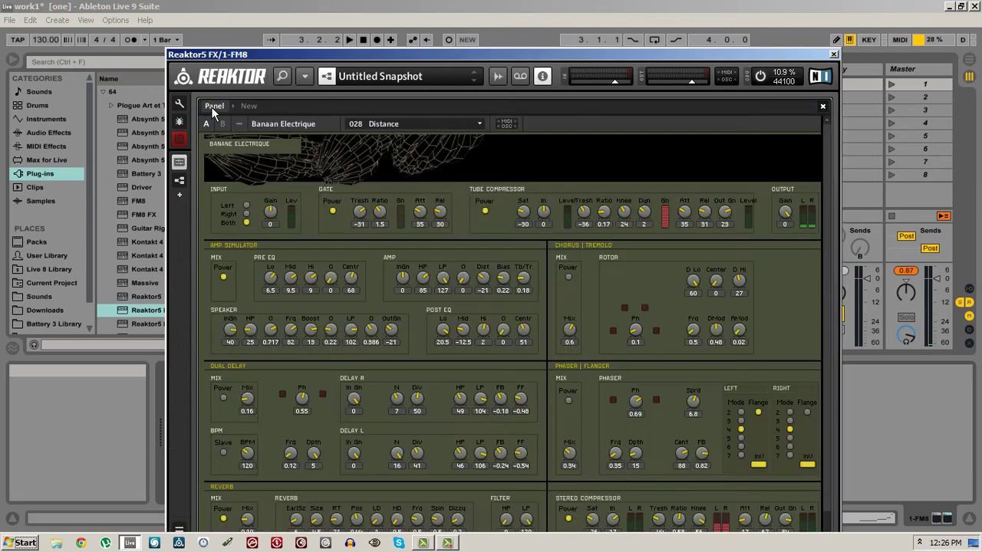
scroll(426, 154, "down", 1)
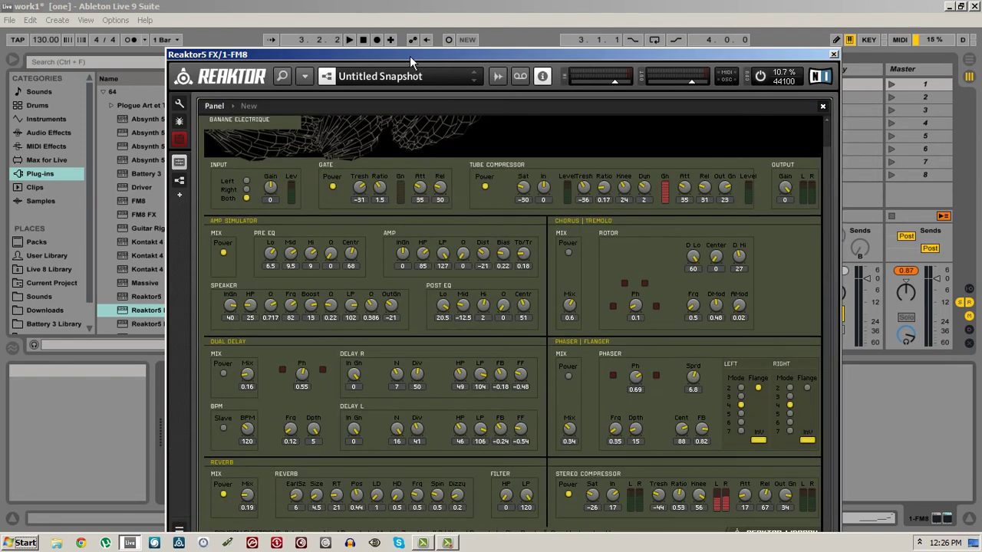
left_click_drag(409, 56, 405, 7)
scroll(443, 170, "up", 1)
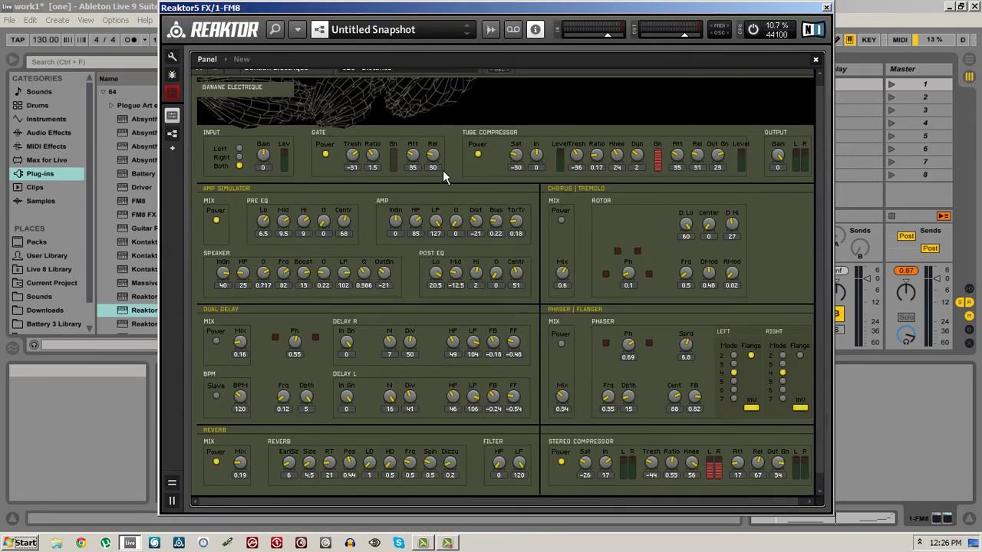
scroll(443, 176, "down", 1)
left_click_drag(461, 503, 435, 508)
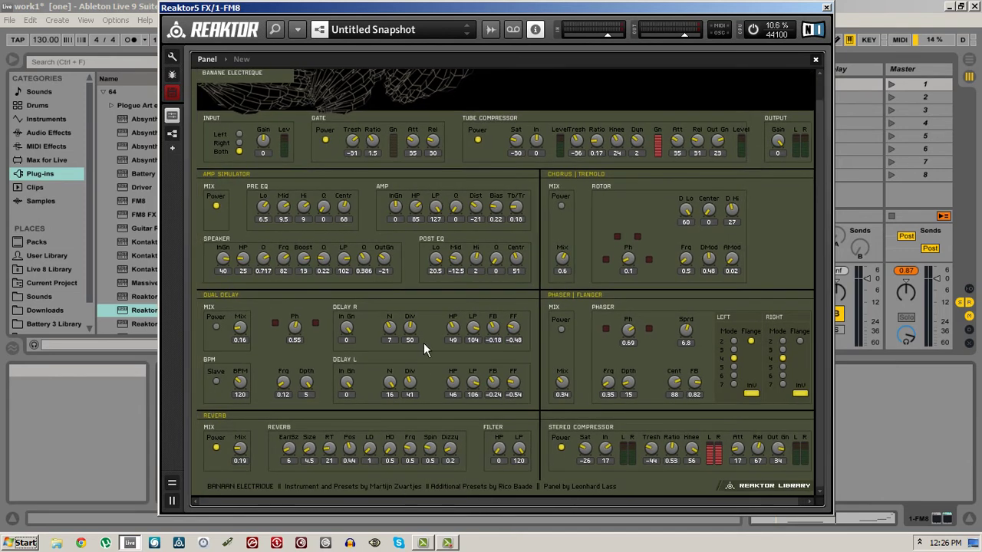
scroll(423, 343, "up", 1)
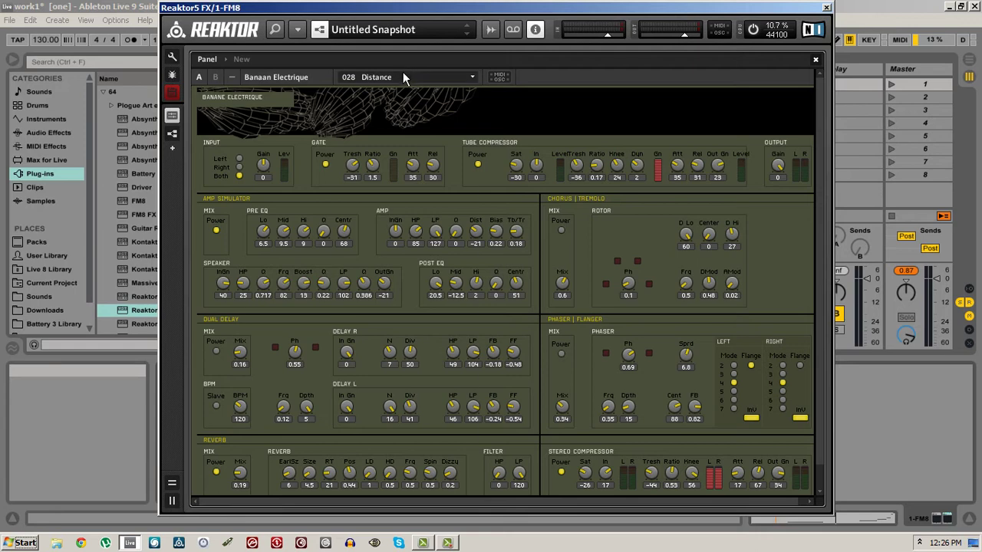
Step: Try the Rhythm Amp 2 and Rithm Amp 4 snapshots, then load 014 Long Sustain Fuzz
left_click(403, 76)
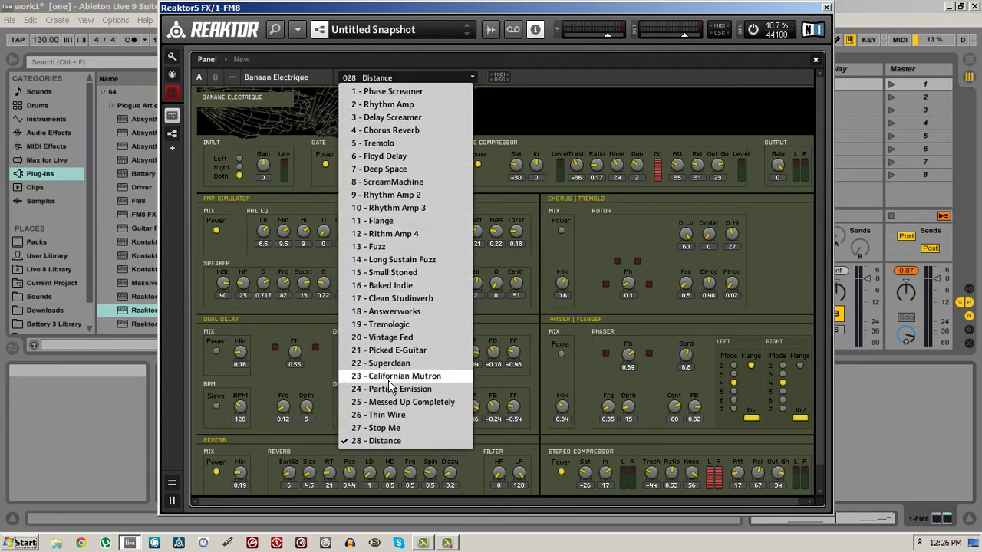
left_click(418, 79)
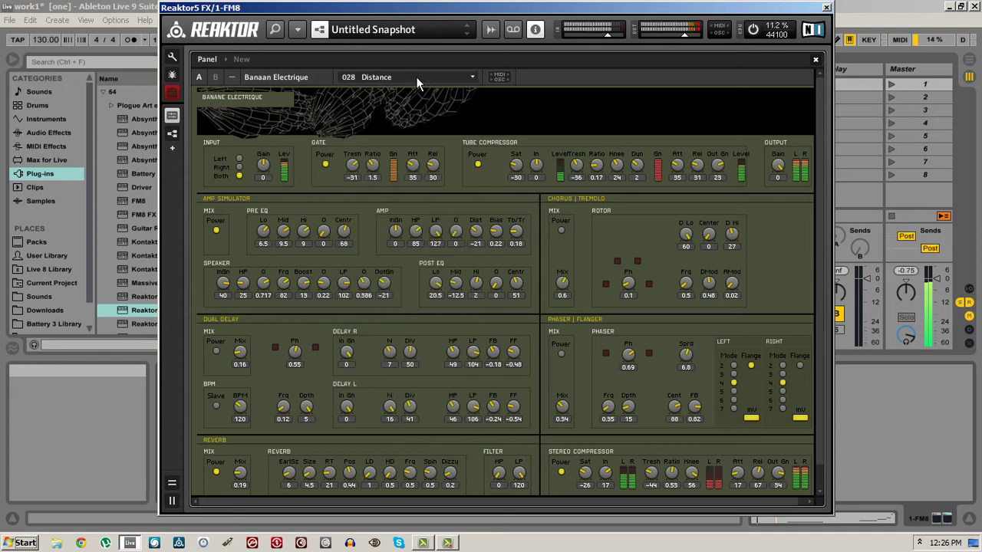
left_click(417, 79)
left_click(409, 197)
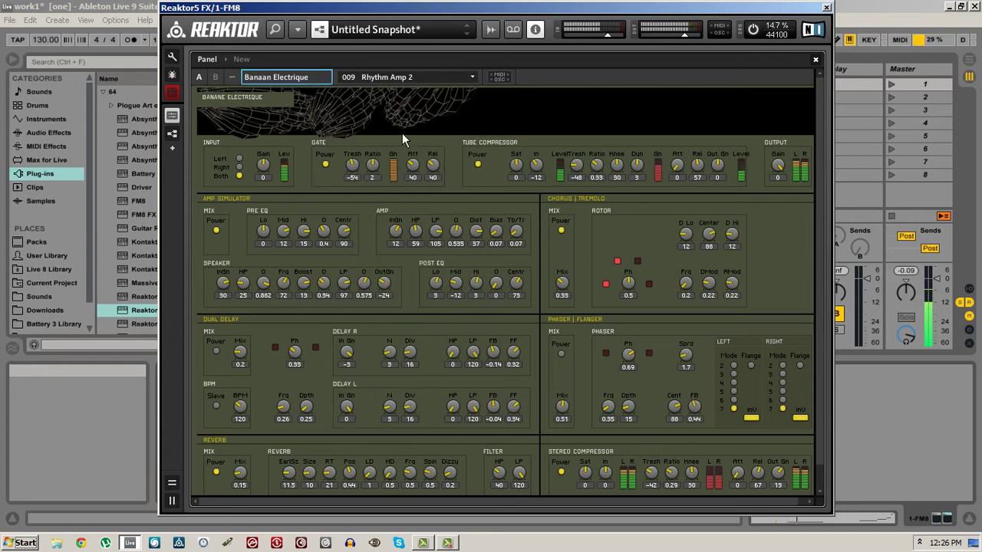
left_click(406, 79)
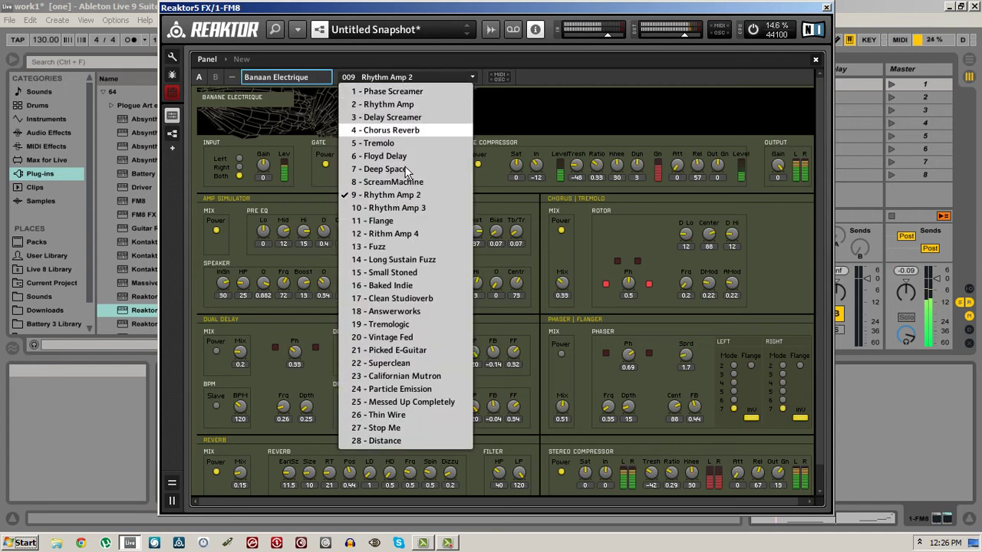
left_click(394, 234)
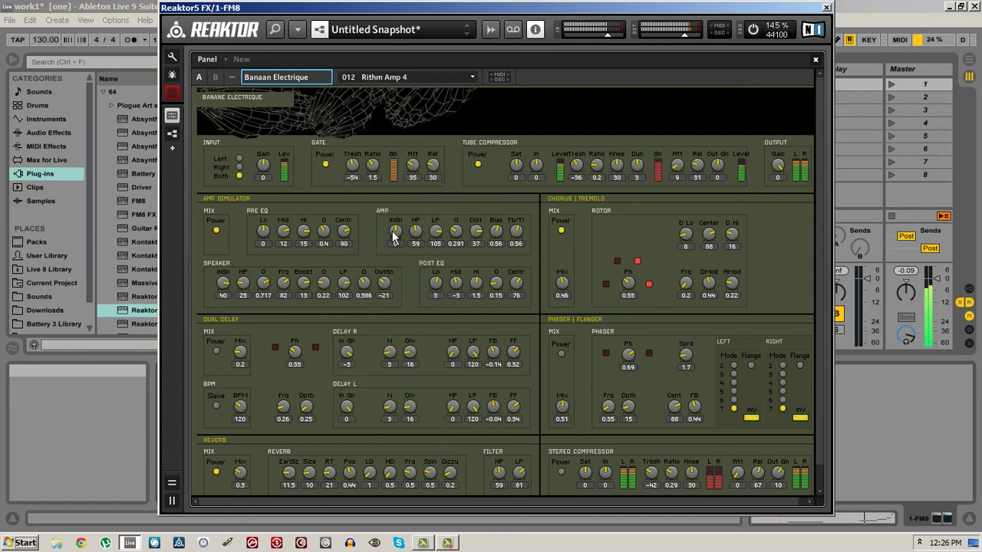
left_click(466, 80)
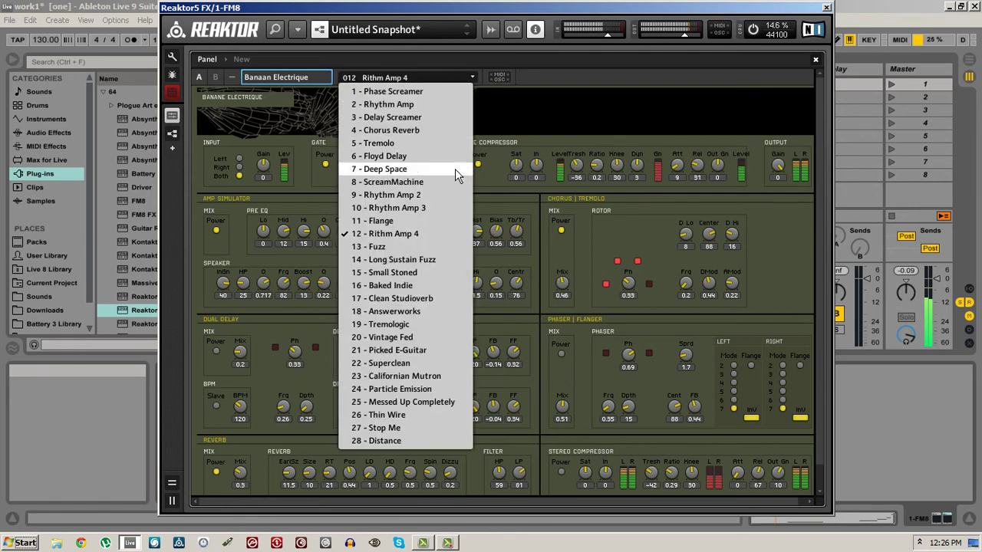
left_click(439, 260)
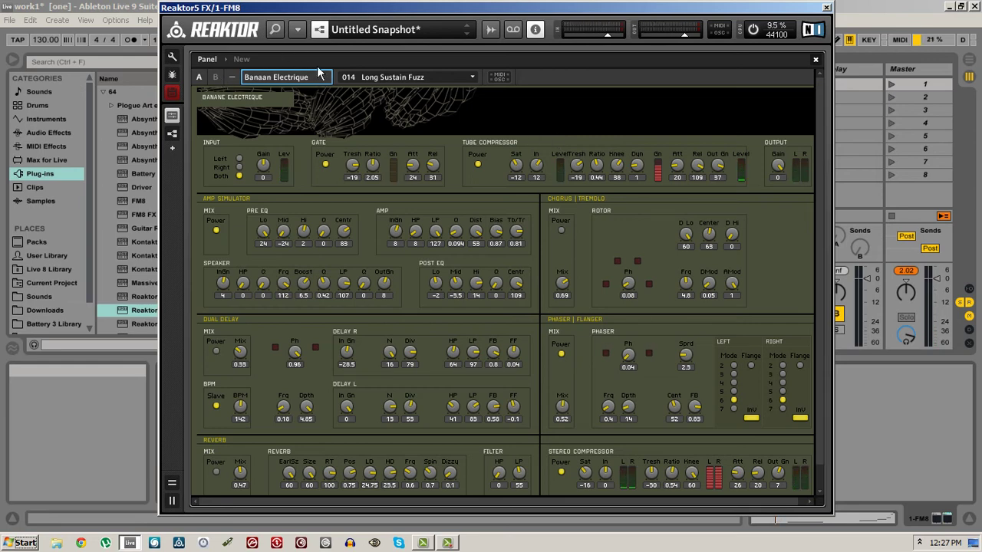
Step: Back in Structure view, insert Stein Phaser from Instrument > Effects
left_click(254, 59)
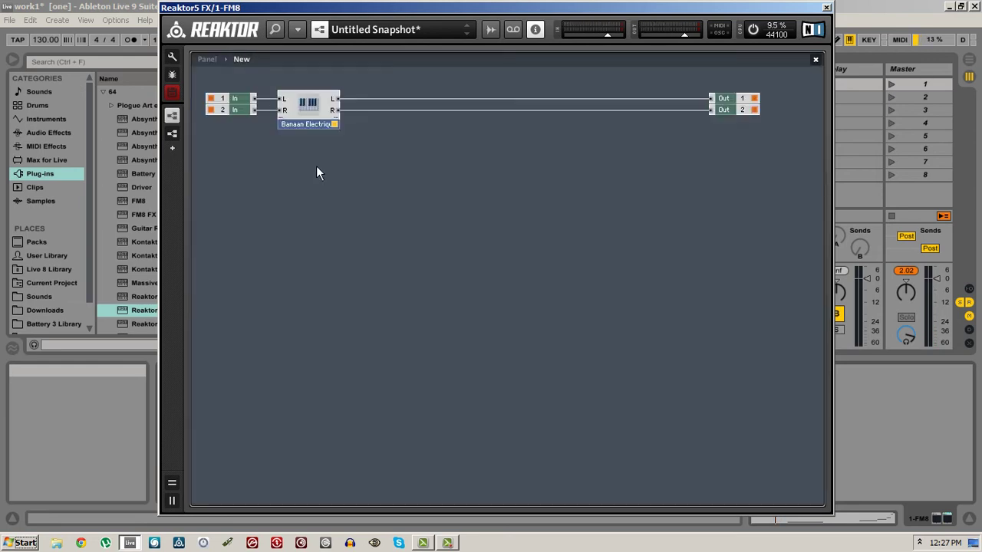
right_click(372, 149)
mouse_move(392, 197)
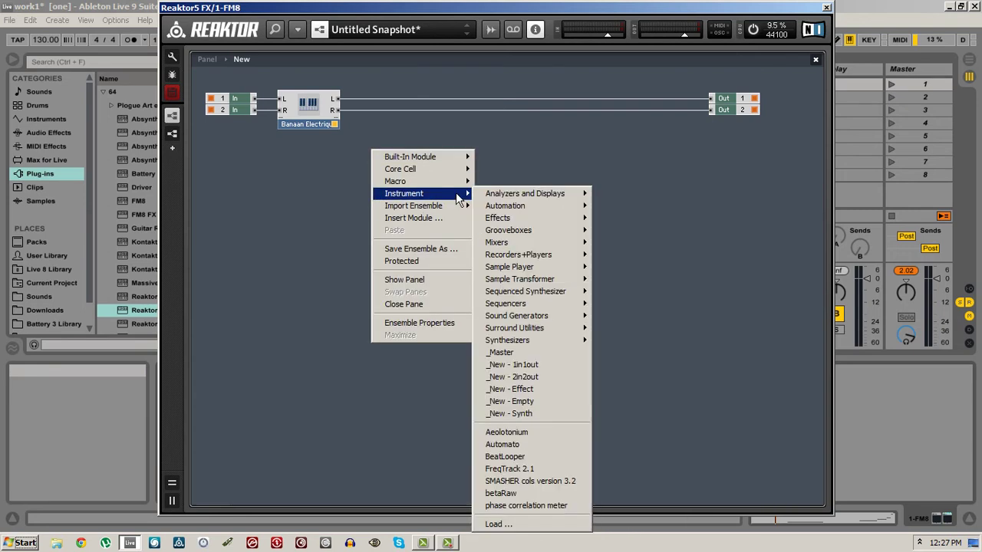
mouse_move(518, 219)
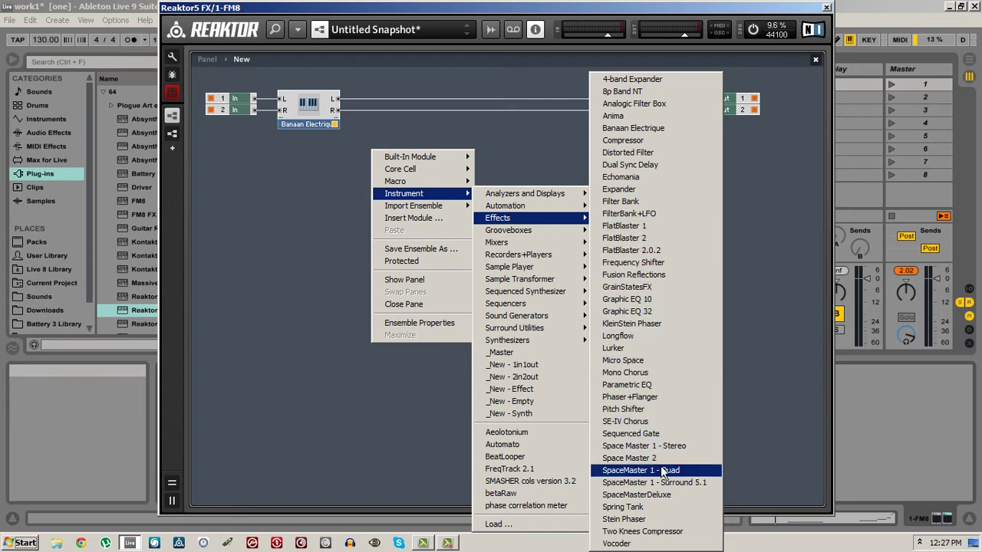
left_click(666, 521)
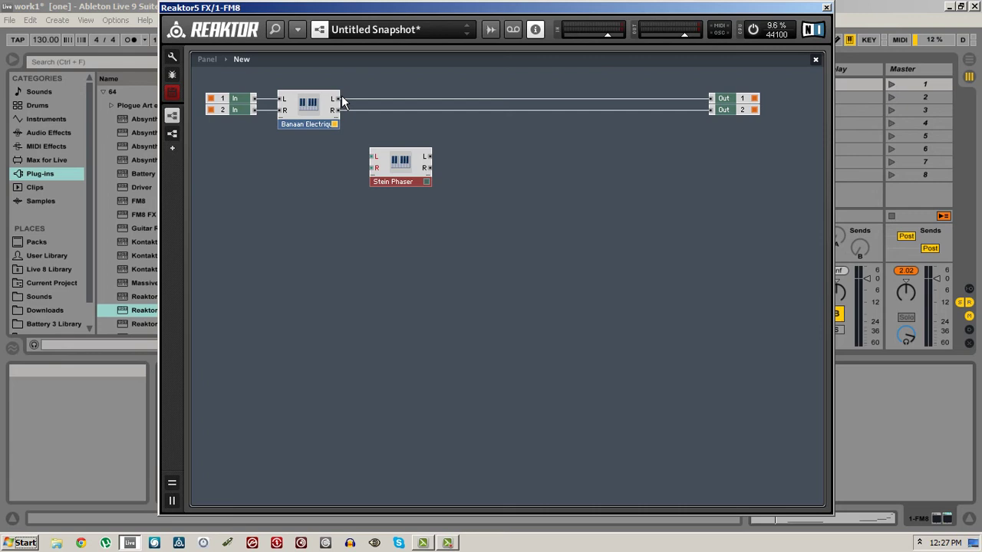
Step: Wire Banaan Electrique's L/R into Stein Phaser, aligned beside it, and show both panels
left_click_drag(338, 98, 372, 156)
left_click_drag(401, 187, 407, 158)
left_click_drag(339, 113, 373, 114)
left_click(536, 92)
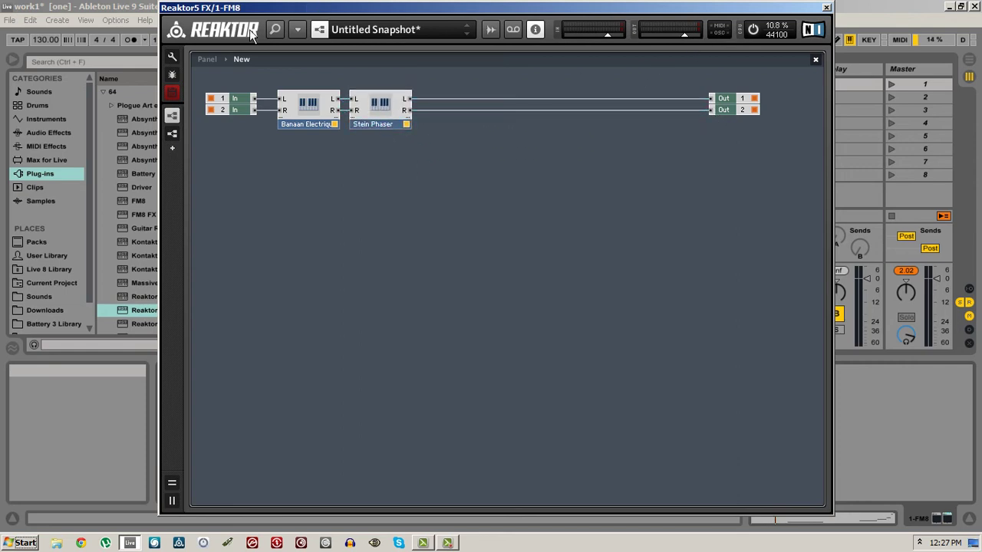
left_click(205, 60)
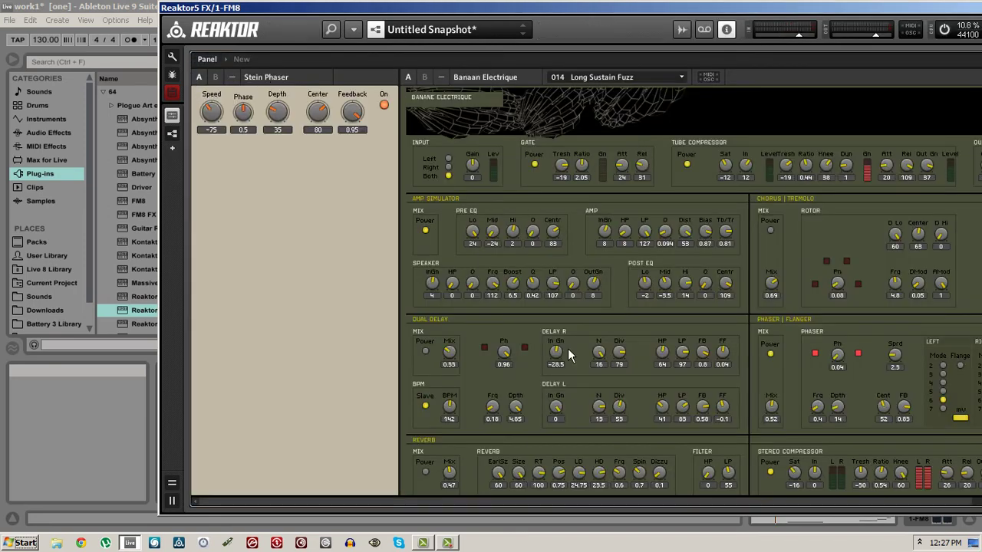
Step: Place Stein Phaser's panel after Banaan Electrique and shift the Reaktor window left
left_click_drag(286, 77, 853, 132)
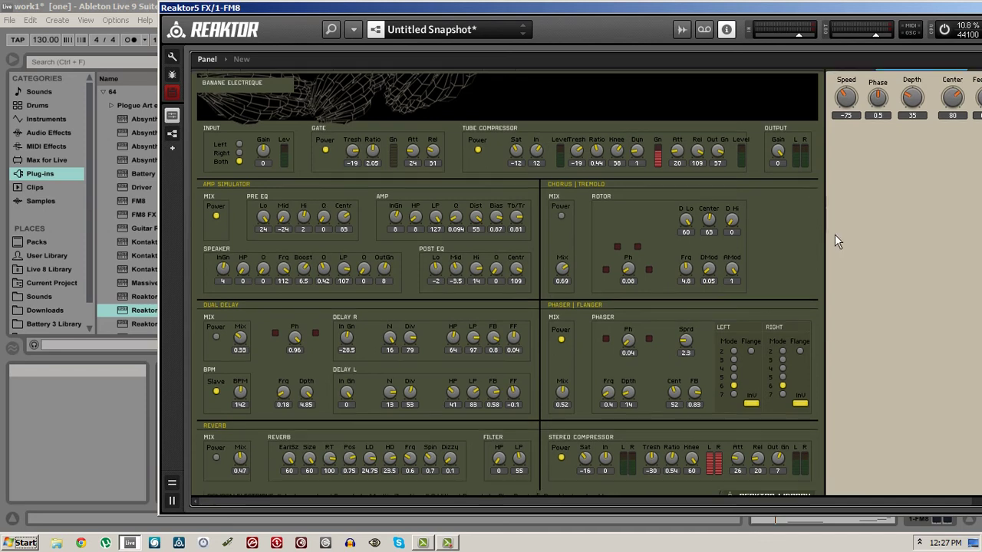
left_click_drag(581, 10, 428, 12)
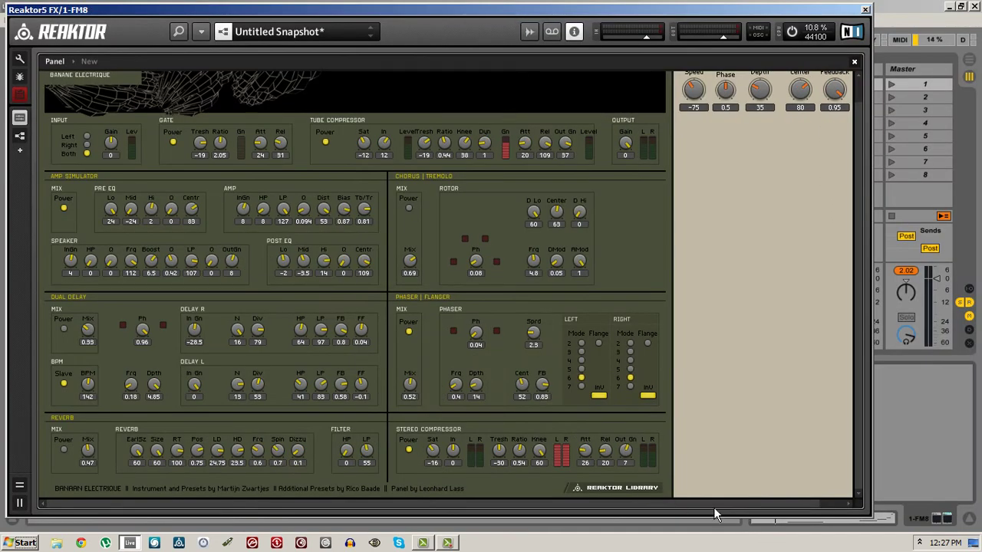
left_click_drag(743, 517, 781, 510)
scroll(797, 342, "up", 1)
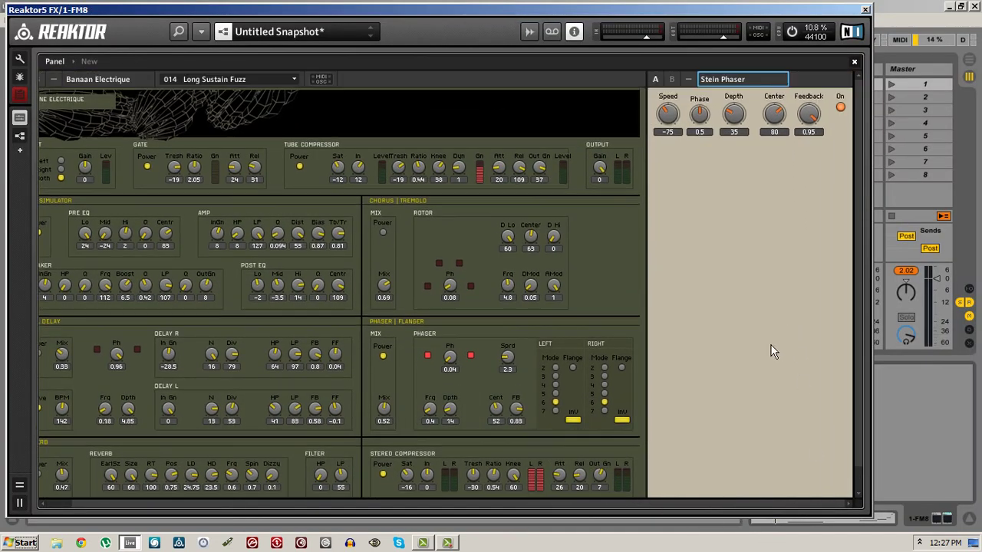
scroll(745, 193, "down", 3)
scroll(745, 193, "up", 3)
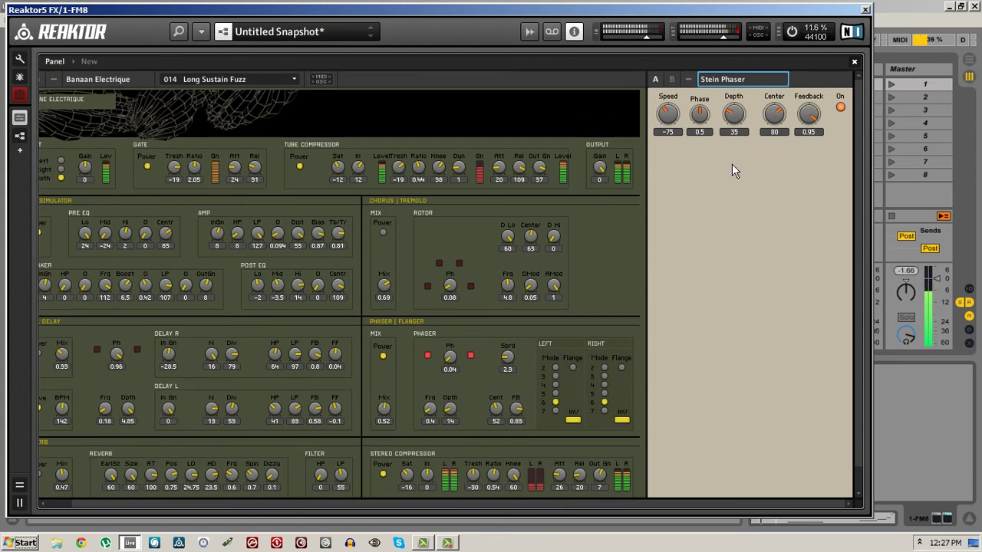
Step: Set Stein Phaser to Phase 0.33, Center 70, Speed -87 and Feedback 0.56
left_click(701, 130)
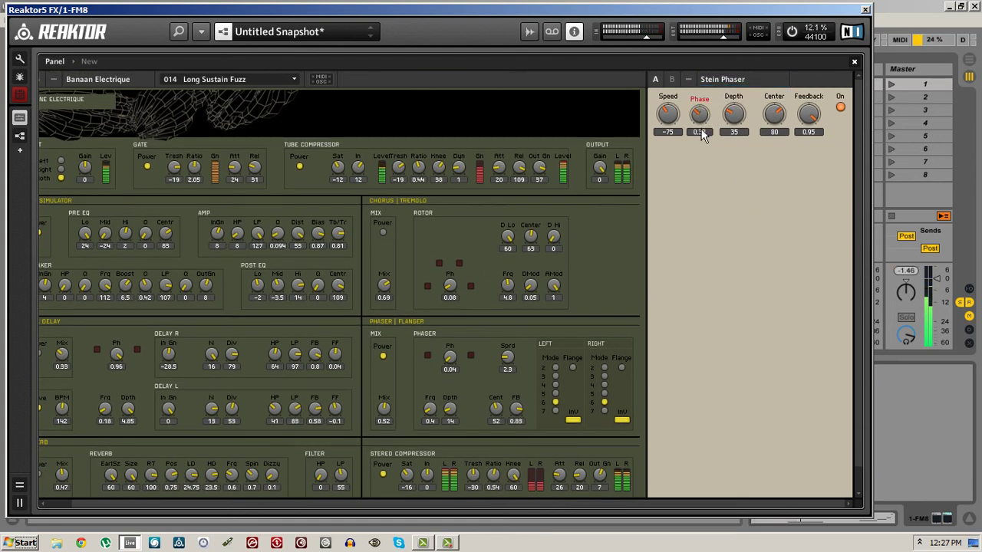
left_click_drag(775, 114, 819, 150)
left_click(667, 114)
left_click_drag(668, 113, 683, 161)
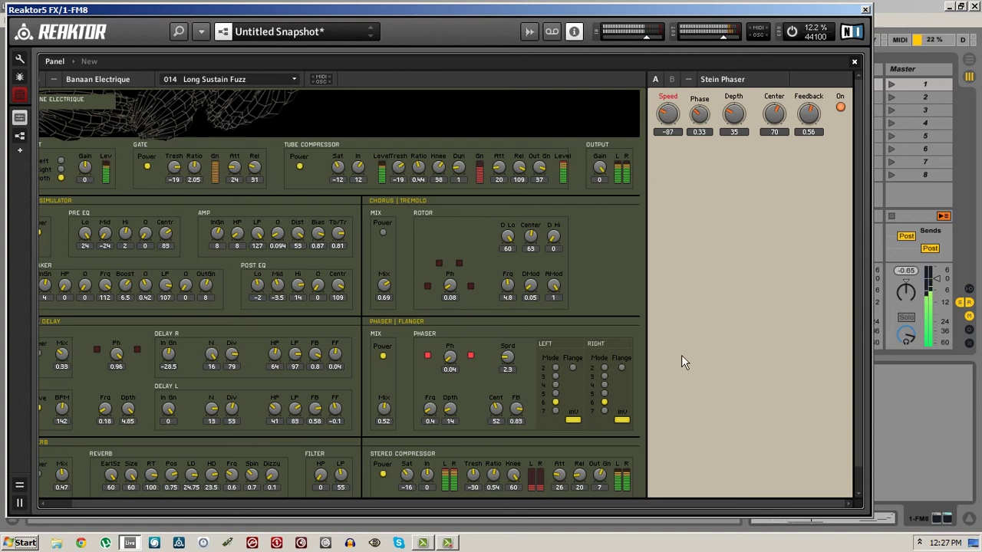
scroll(856, 483, "down", 2)
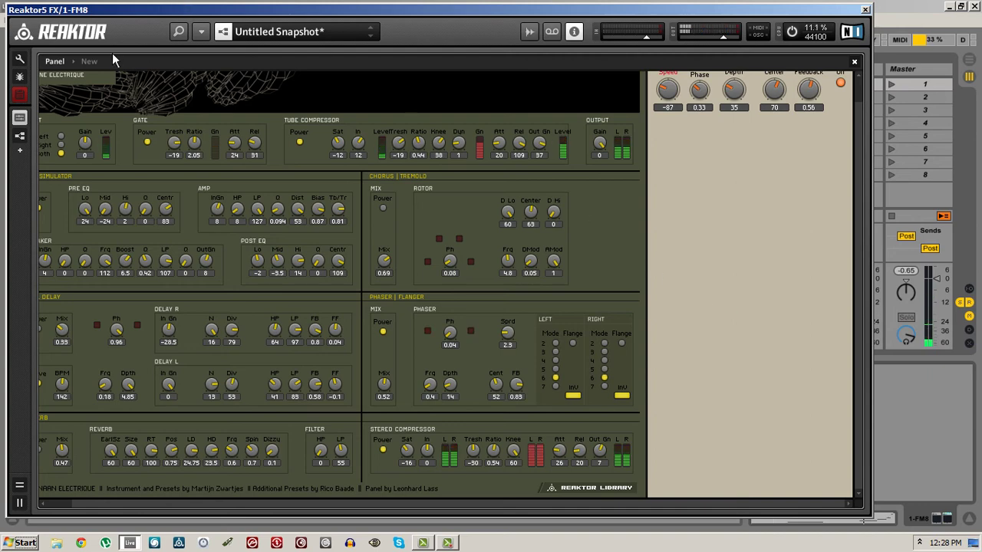
Step: In Reaktor's Structure view, add the Fusion Reflections effect module to the ensemble
left_click(91, 61)
right_click(233, 162)
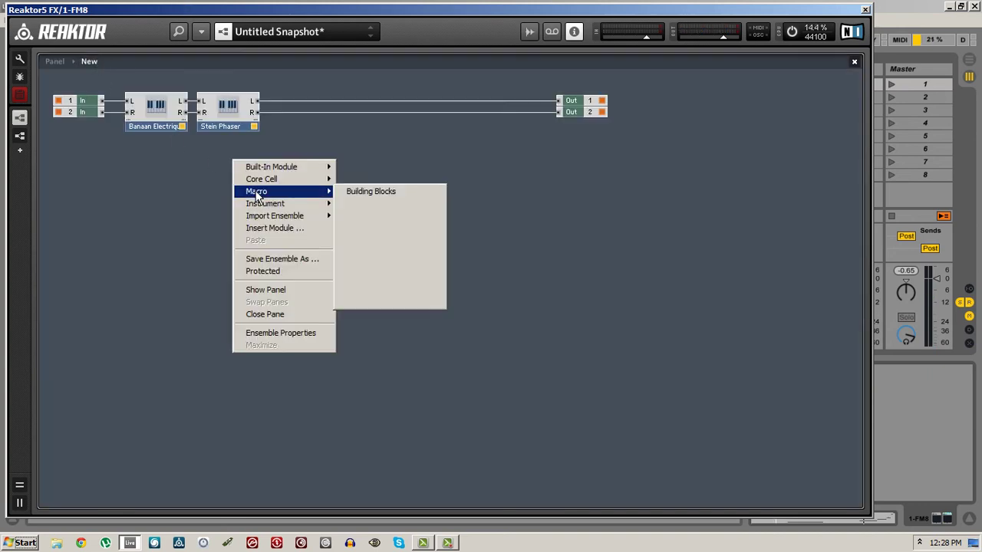
mouse_move(295, 205)
mouse_move(374, 230)
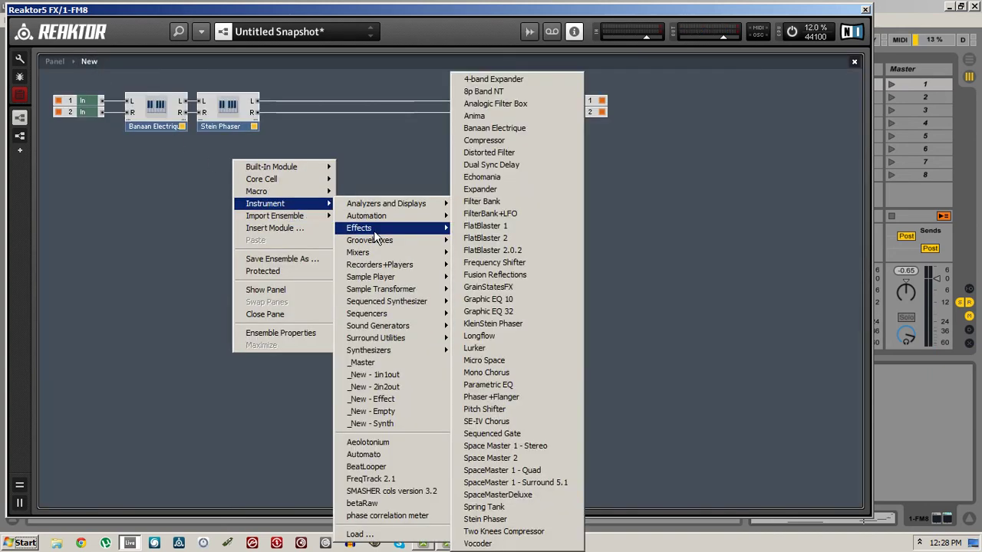
left_click(532, 276)
Step: Wire Stein Phaser's L/R outputs into Fusion Reflections, and its L/R outputs to Out 1 and Out 2
left_click_drag(259, 107, 311, 169)
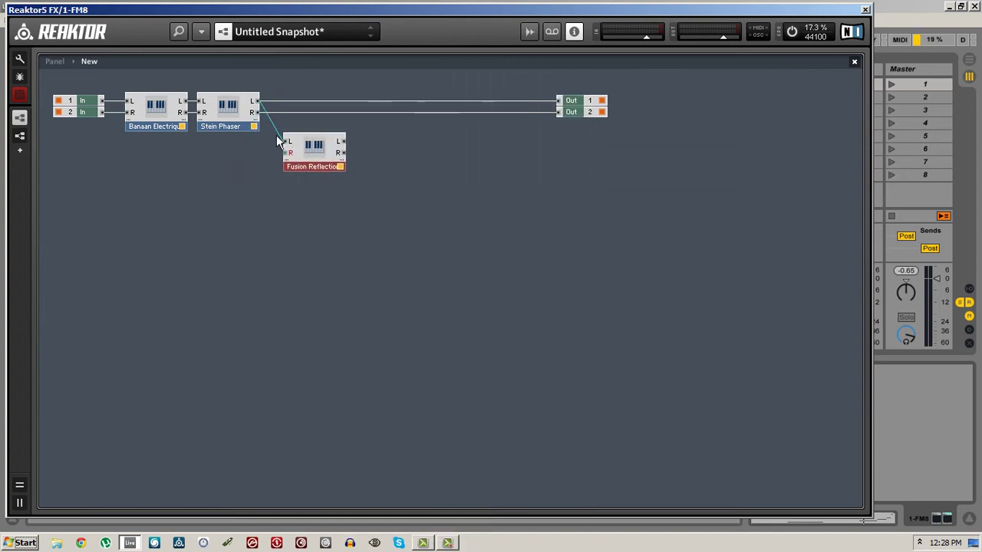
left_click_drag(258, 113, 285, 152)
left_click_drag(345, 141, 557, 103)
left_click_drag(509, 135, 308, 123)
Step: Return to Reaktor's Panel view and scroll over to the Fusion Reflections panel
left_click(126, 91)
left_click(55, 62)
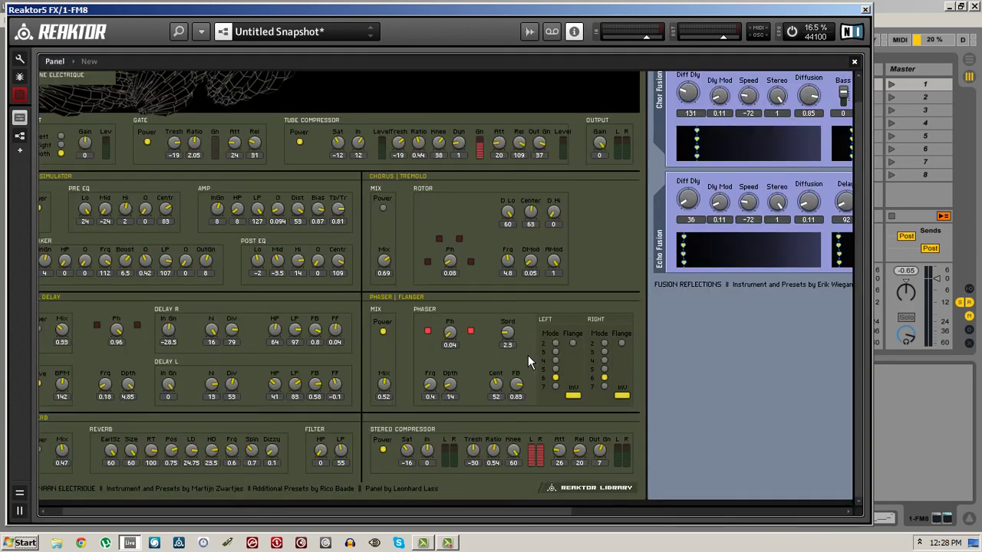
scroll(568, 369, "up", 1)
left_click(732, 80)
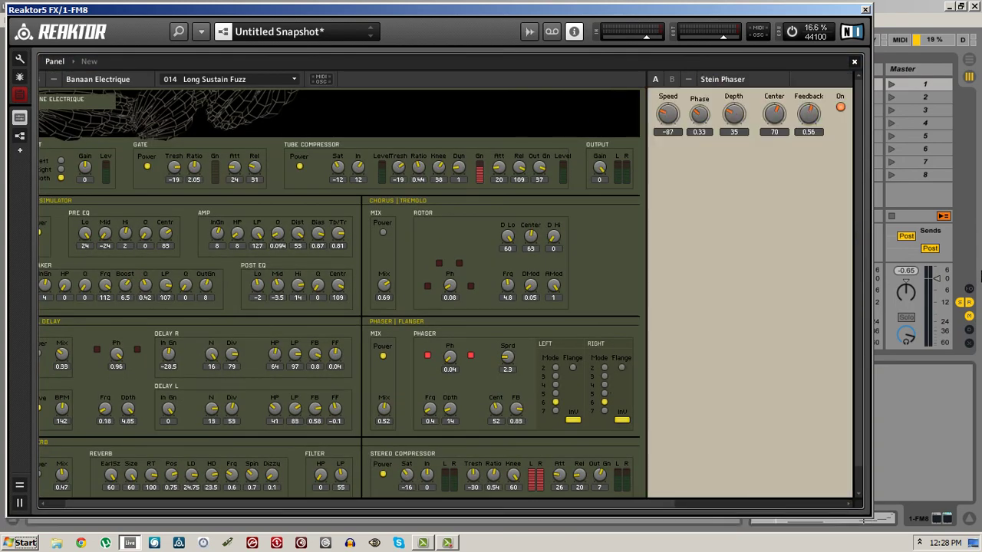
left_click_drag(564, 504, 905, 495)
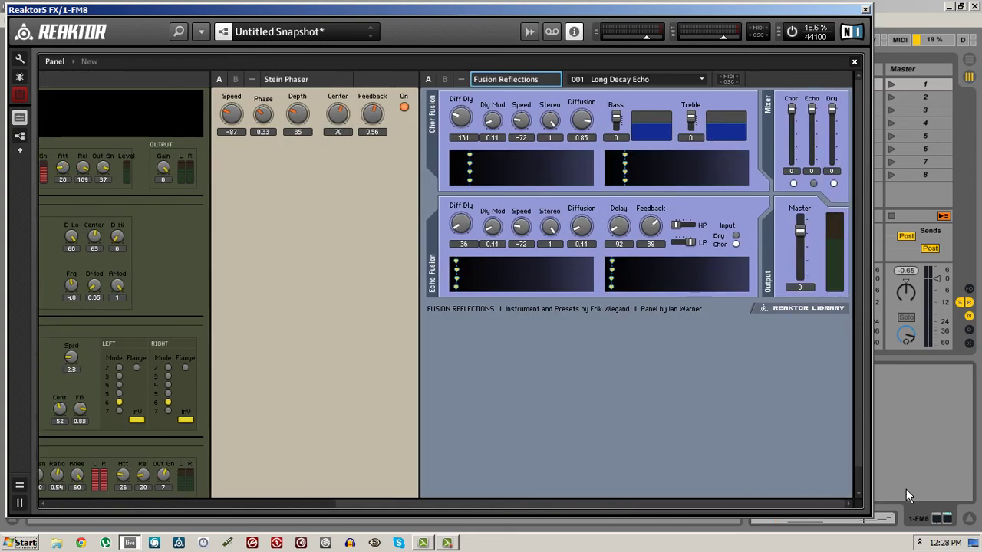
Step: Load preset 014 Long Room into Fusion Reflections, then close the Reaktor window
left_click(600, 80)
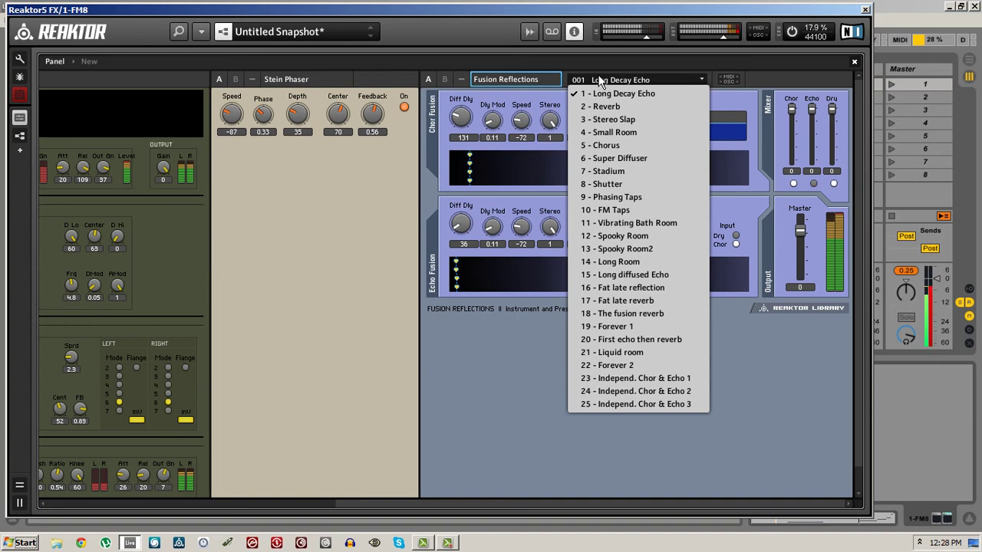
left_click(600, 80)
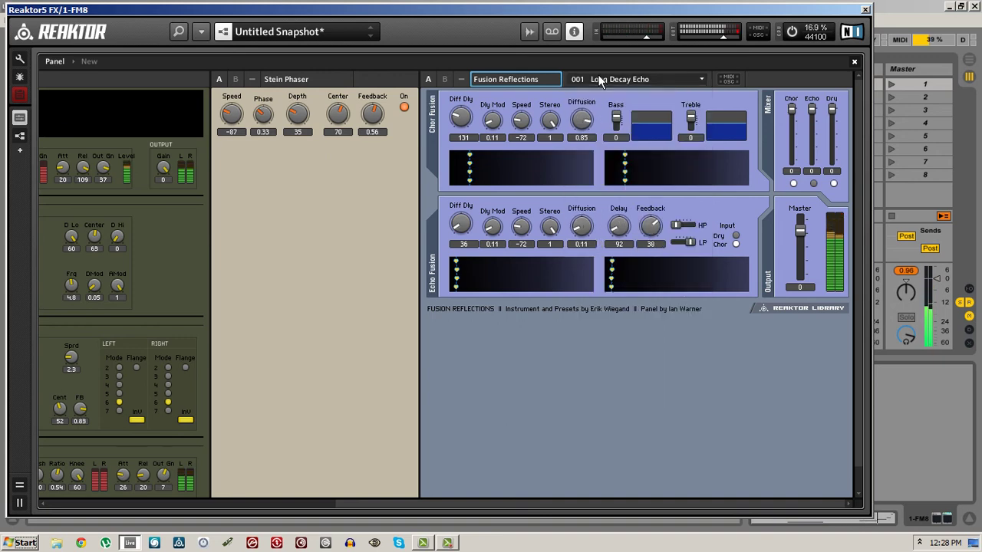
left_click(601, 81)
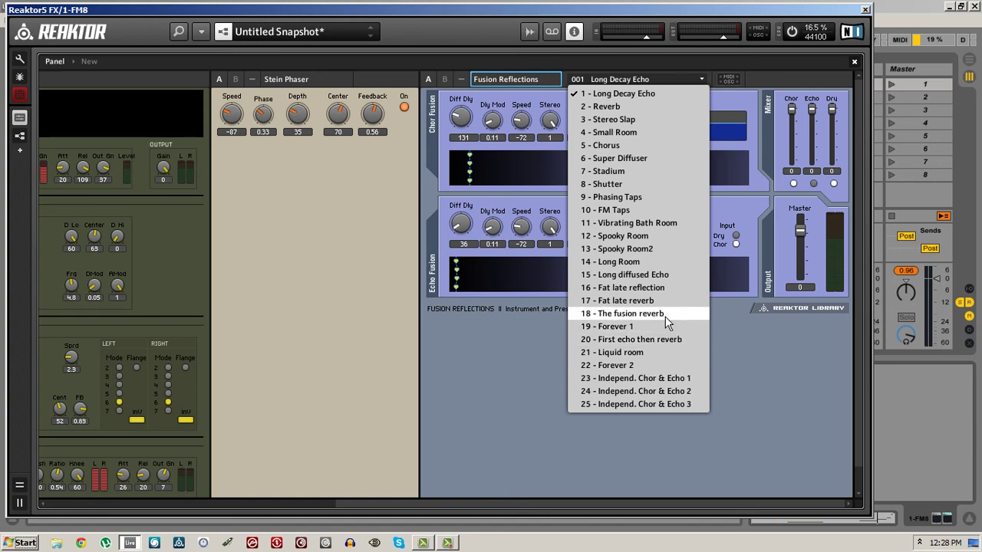
left_click(656, 262)
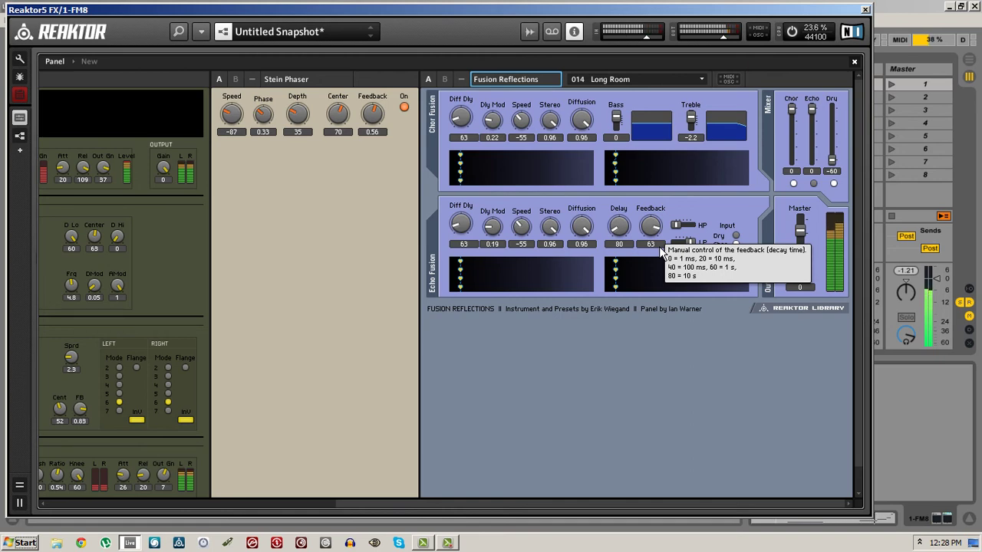
mouse_move(469, 127)
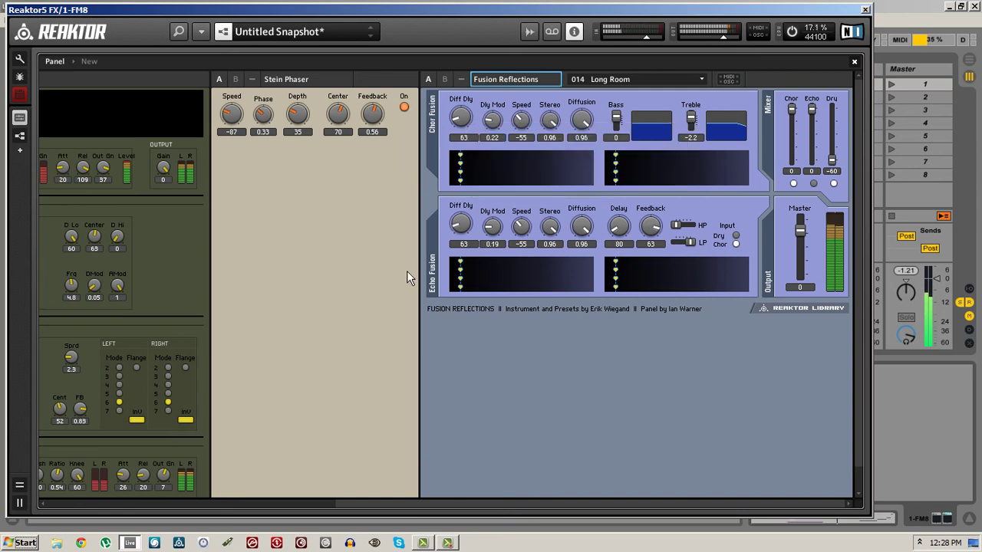
left_click(865, 11)
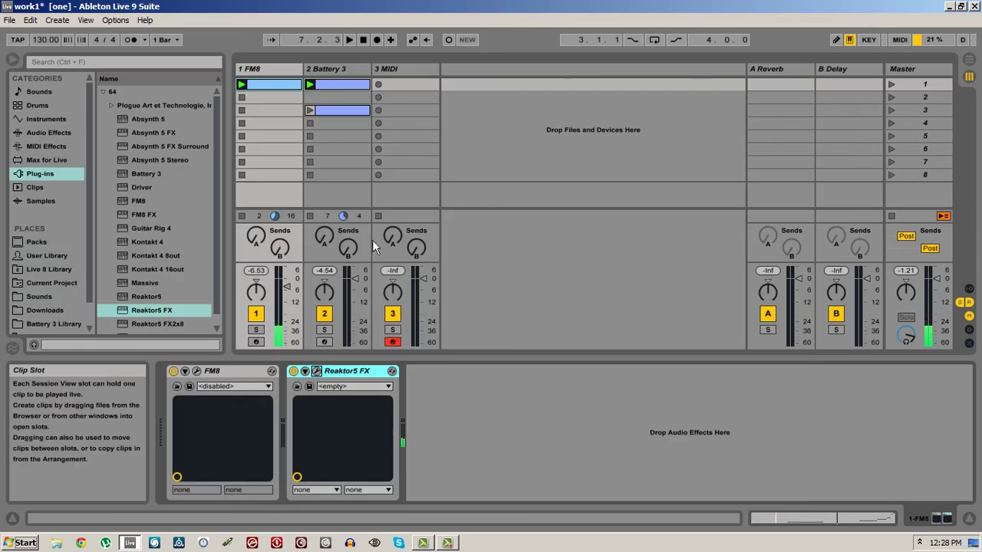
Step: Toggle Reaktor5 FX on and off to compare, leave it off, stop playback and save work1
left_click(295, 371)
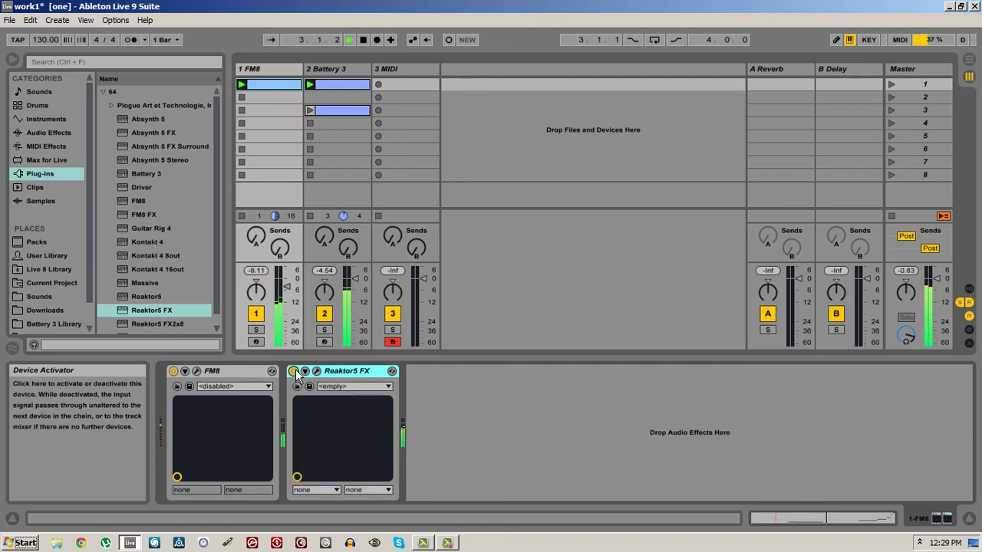
left_click(295, 370)
left_click(296, 371)
left_click(295, 370)
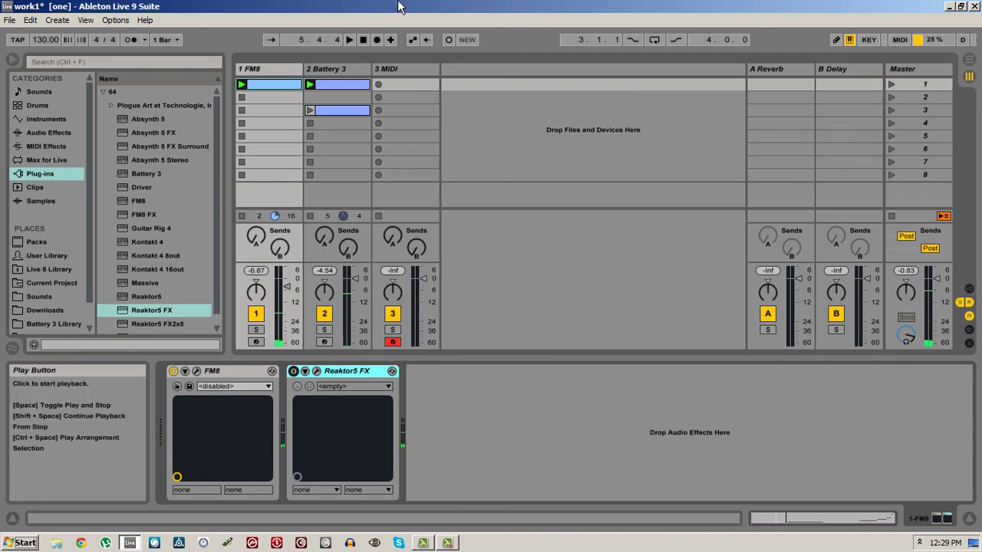
left_click(364, 41)
key("ctrl+s")
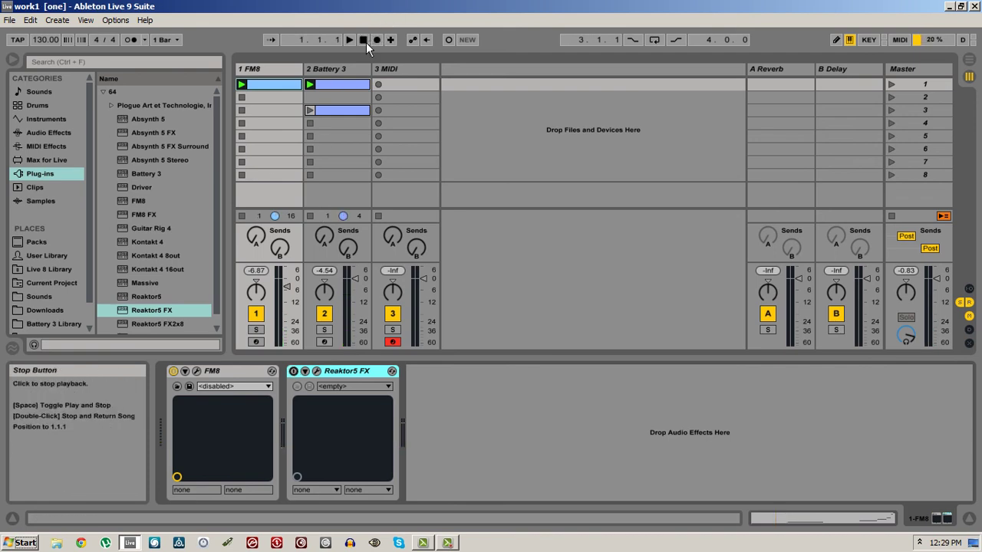